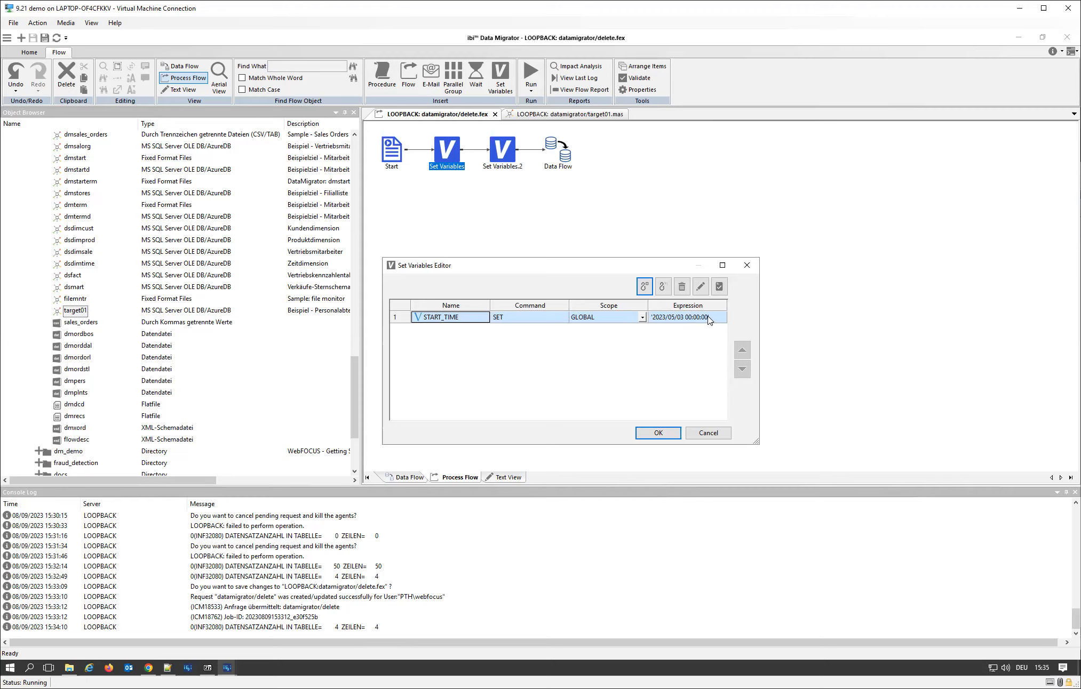
Step: Set the START_TIME variable's expression to '2023/05/04 00:00:00' and accept the change
click(685, 319)
click(685, 319)
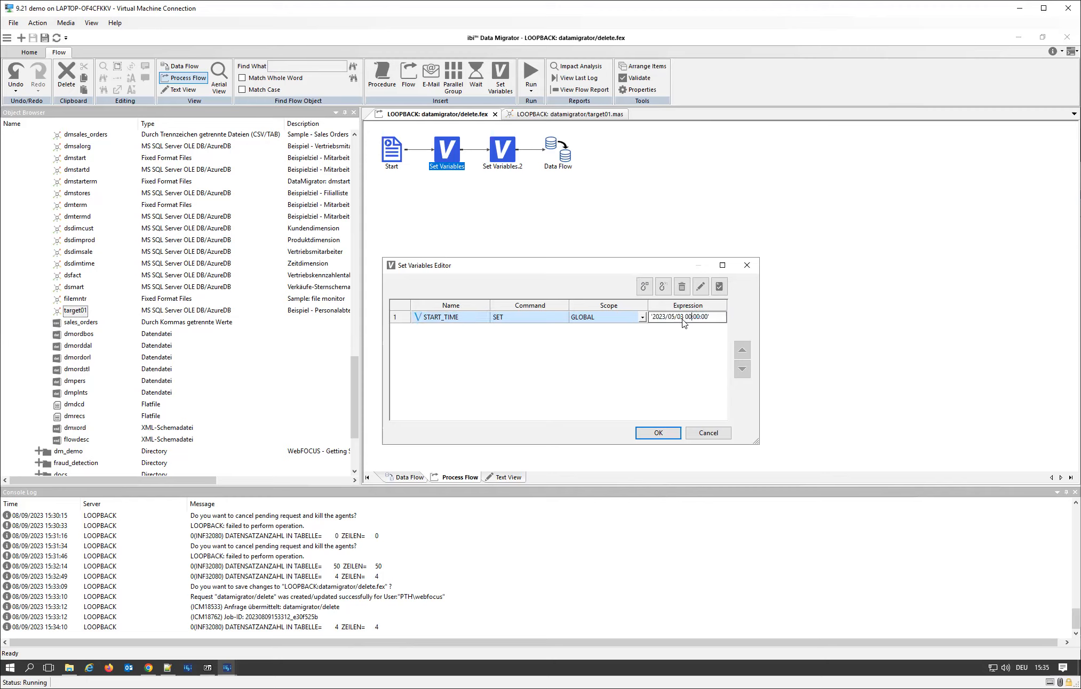
key(shift+Left)
key(Return)
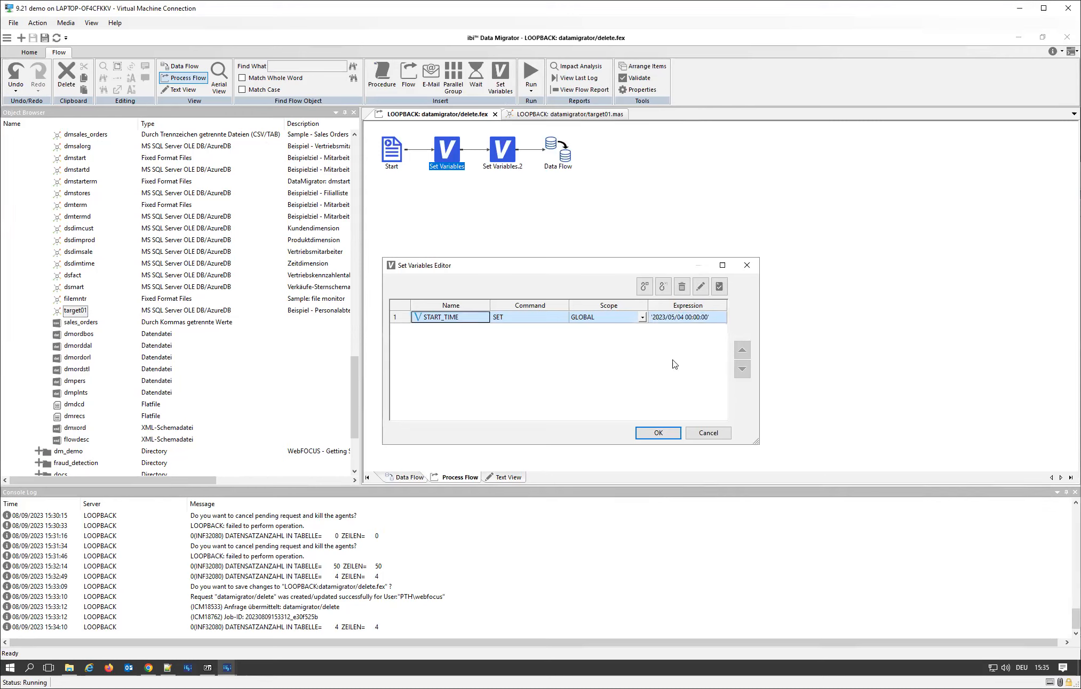
click(658, 433)
Step: Examine the TEMP_VAR definition in Set Variables.2, including its expression in the User Variables Calculator
click(498, 155)
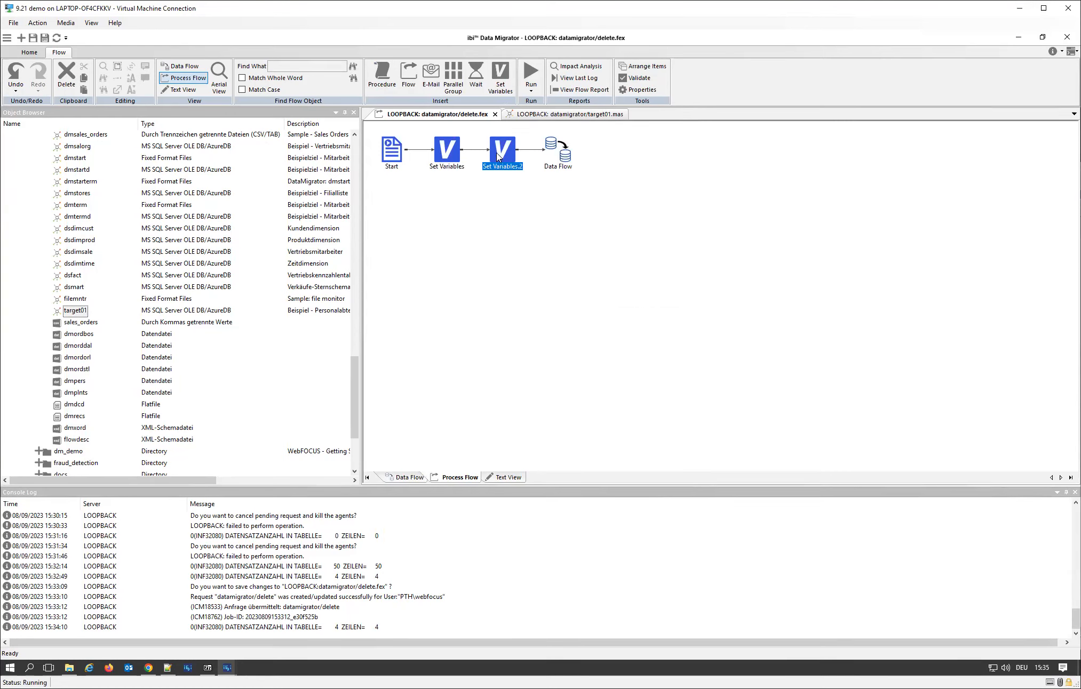
double_click(498, 155)
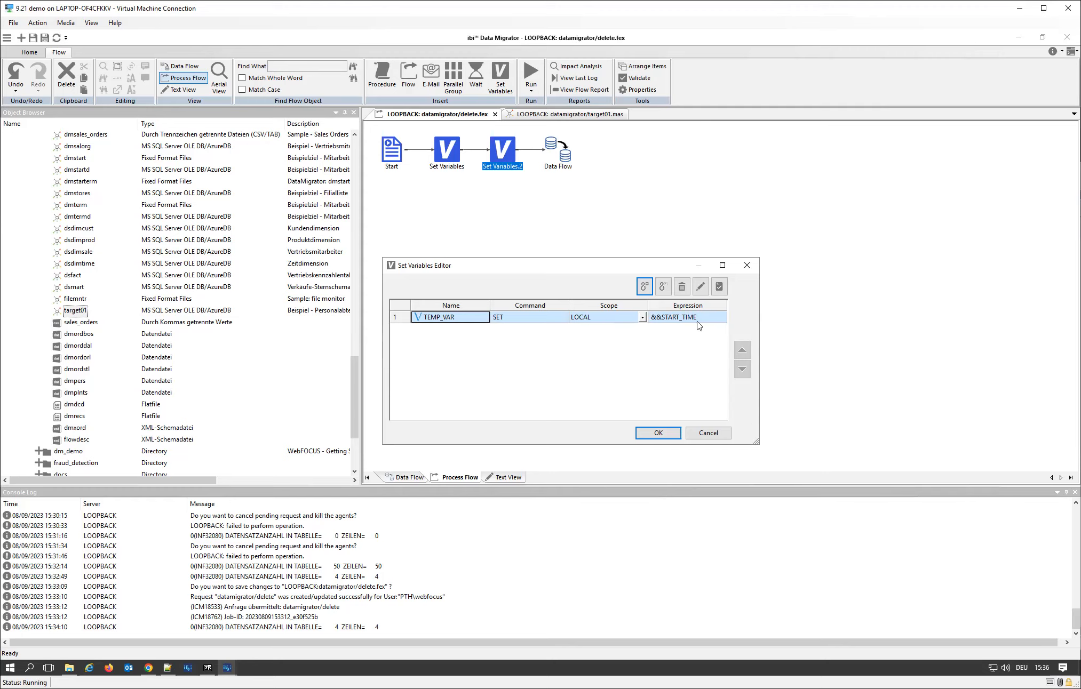
click(675, 323)
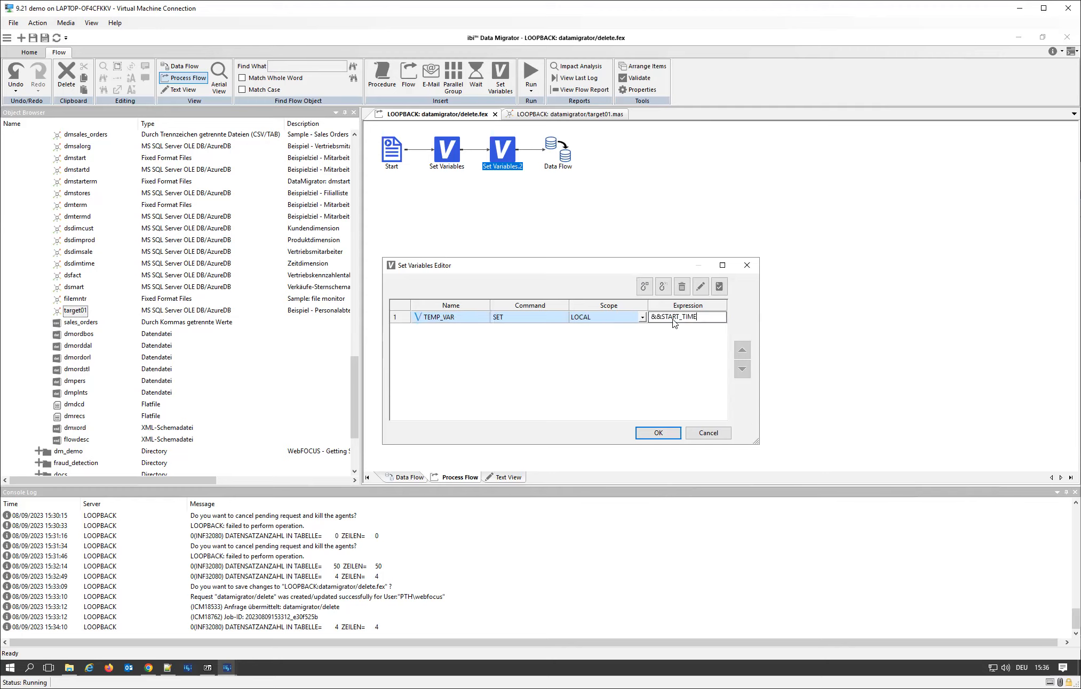
click(655, 371)
click(700, 288)
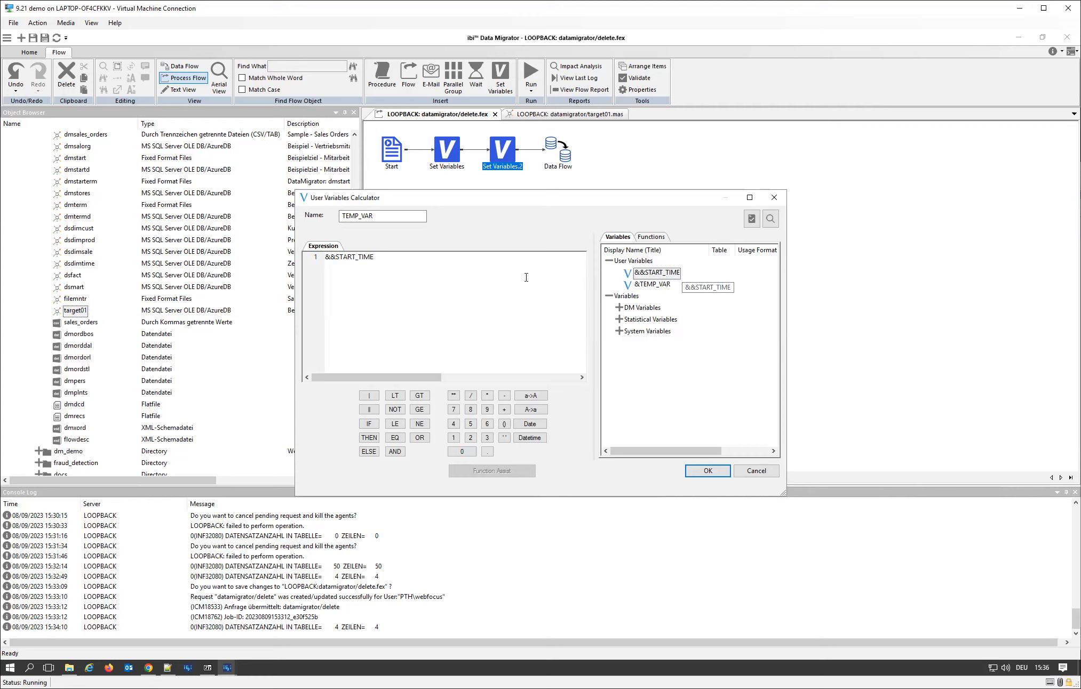
click(708, 470)
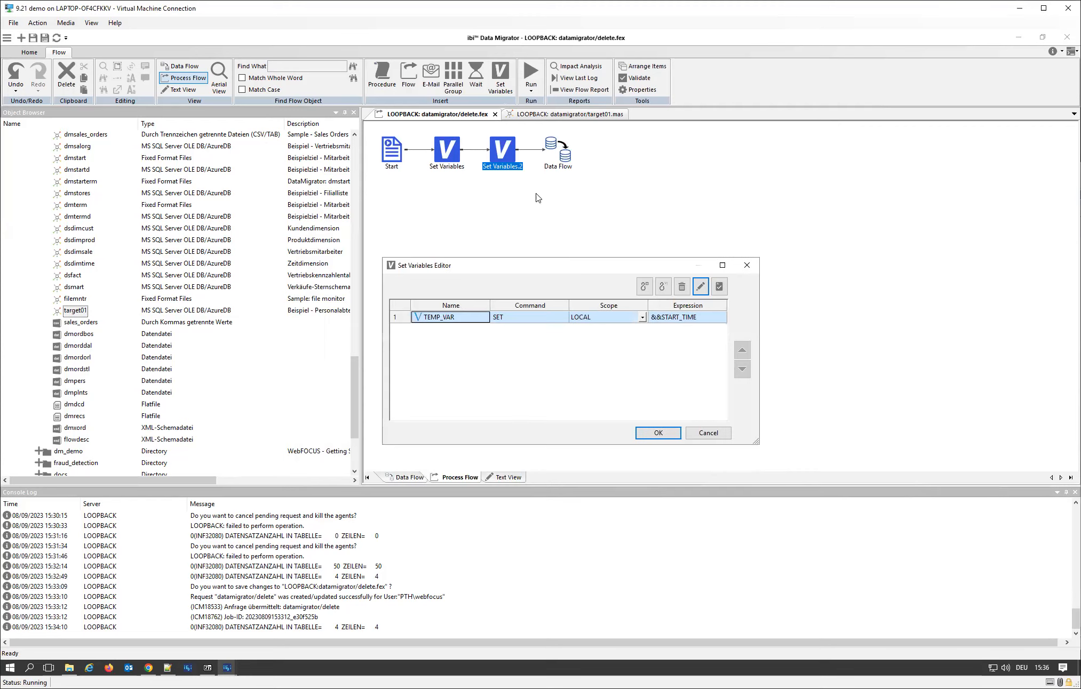
click(666, 433)
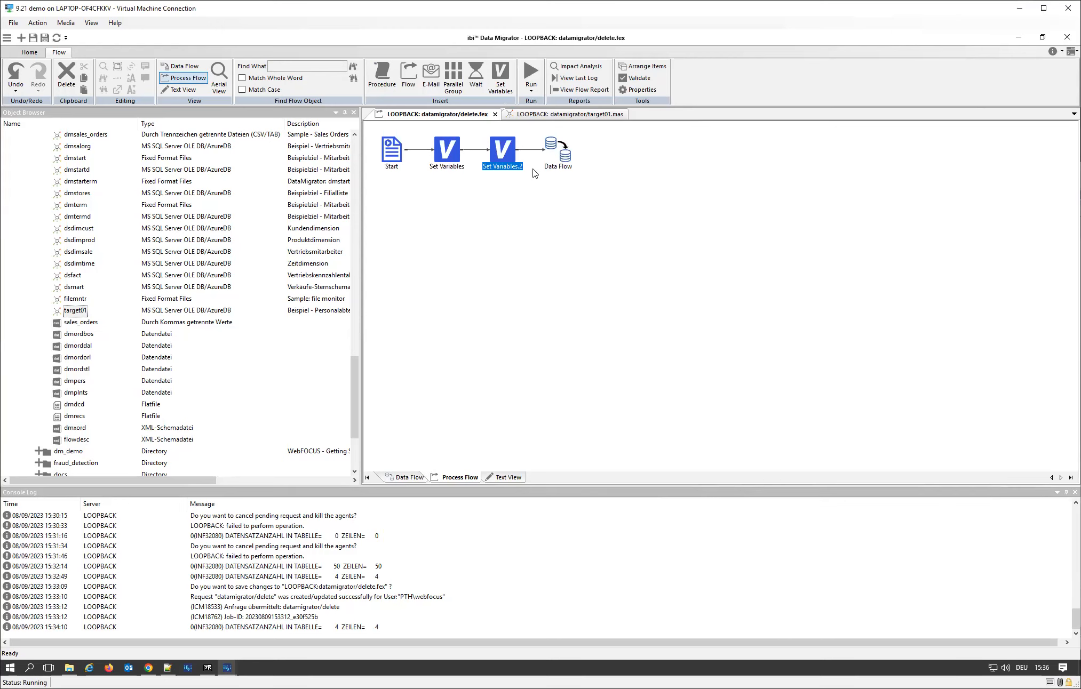
Step: Open the data flow and review the source transformations of the dmhr (T1) table
double_click(554, 158)
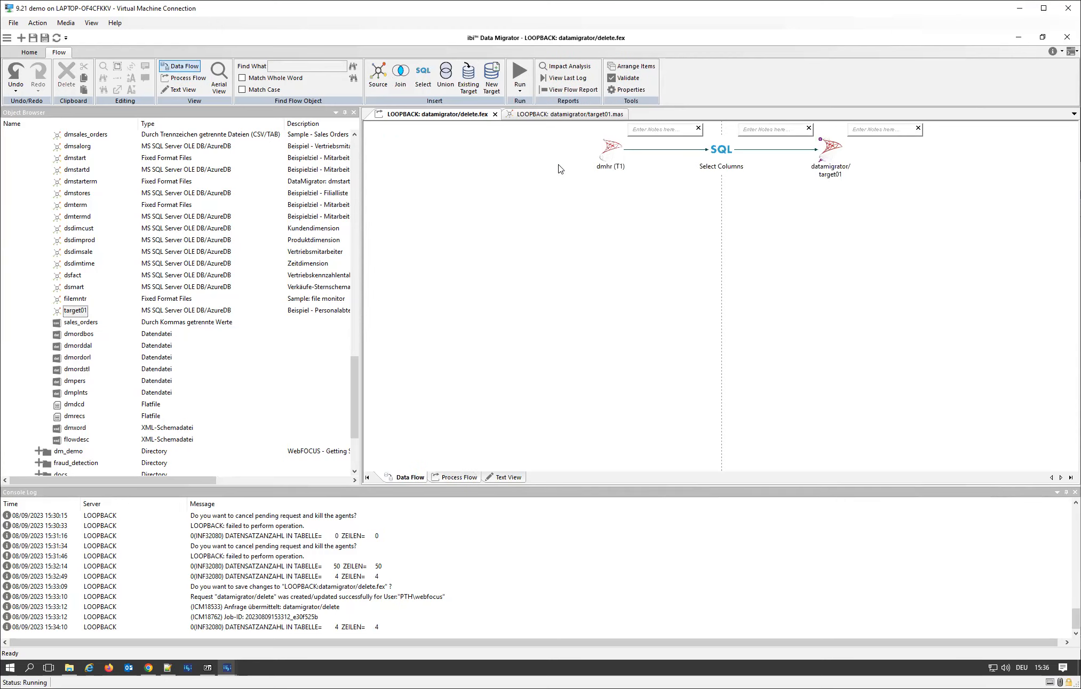
click(618, 155)
double_click(618, 155)
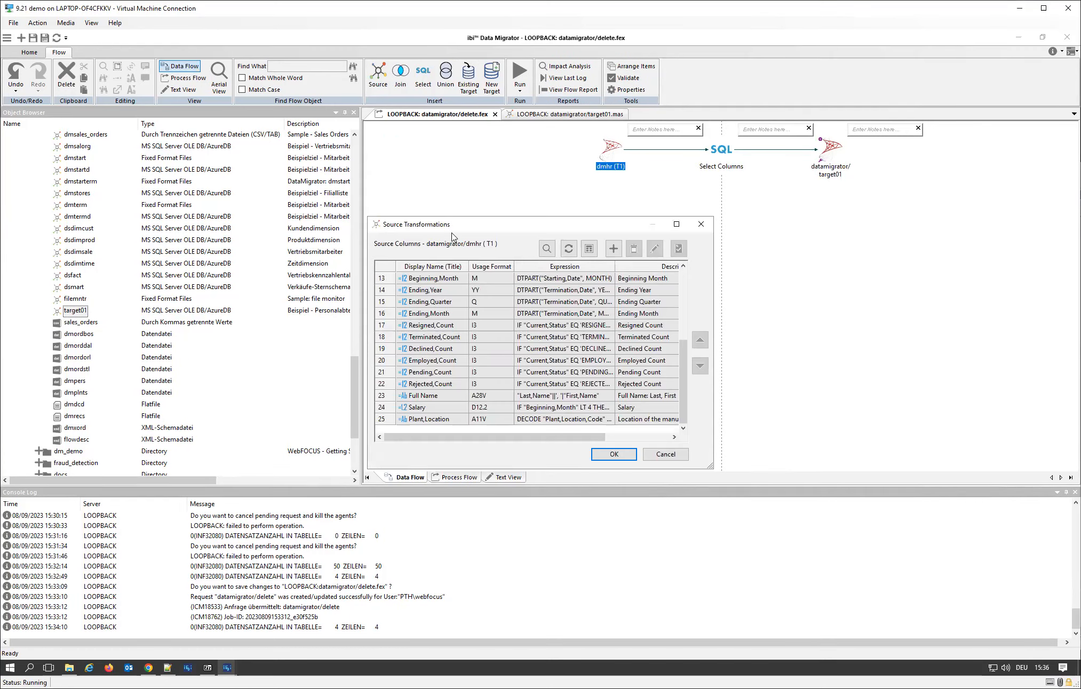
click(614, 455)
Step: Open the Select Columns object and examine the TEST column's alias and expression in the SQL Calculator
double_click(719, 152)
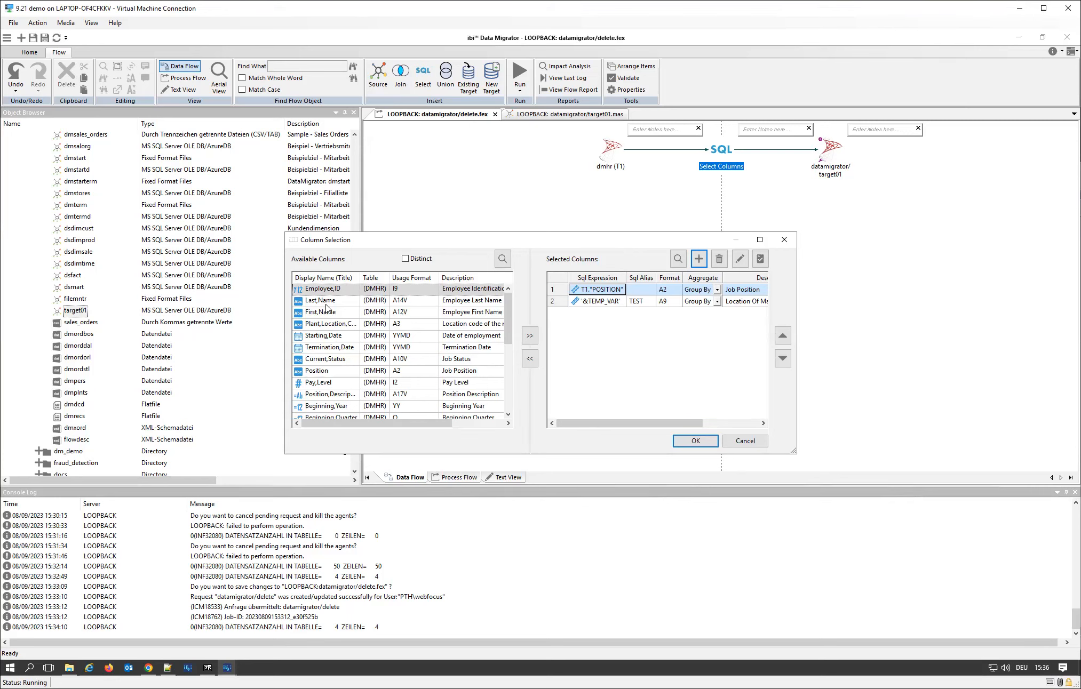
click(576, 302)
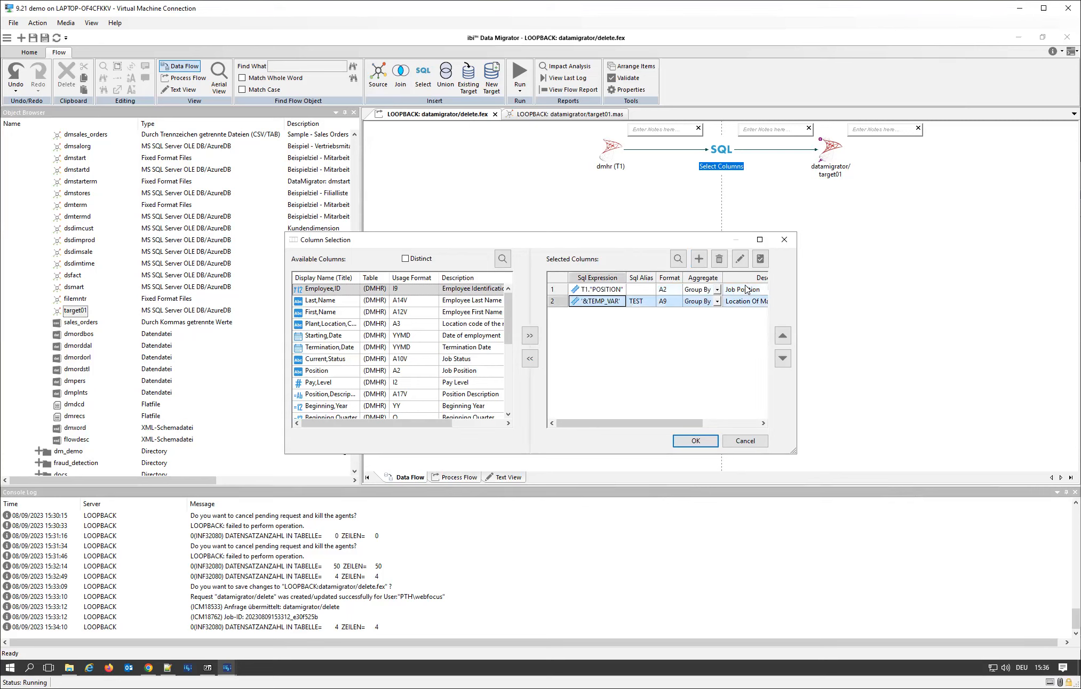
click(745, 261)
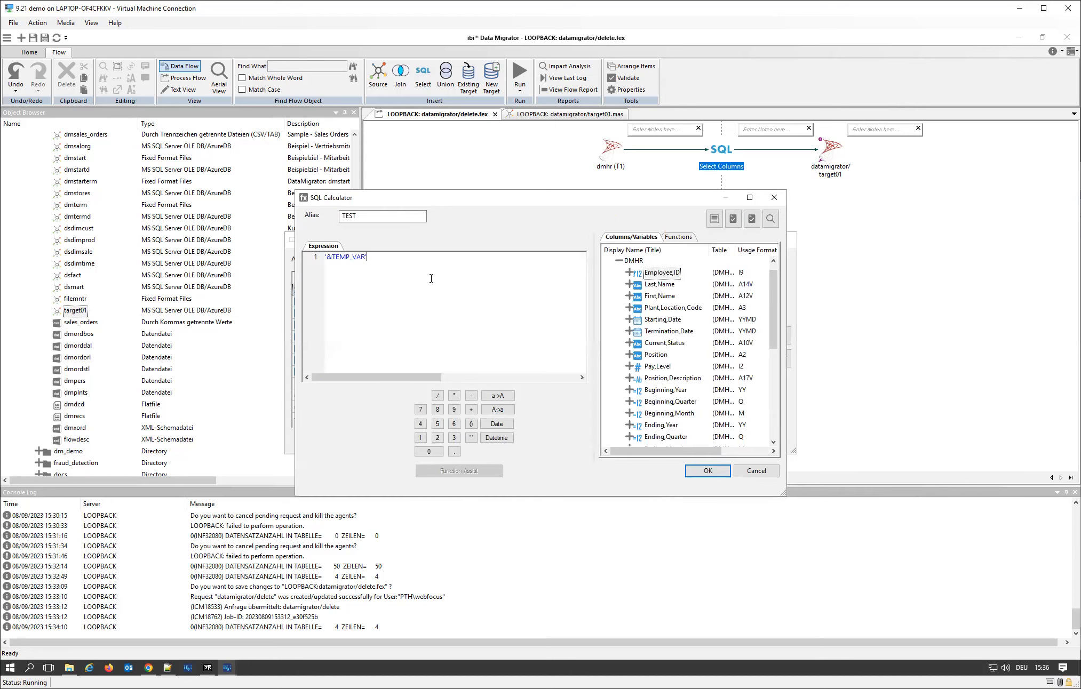
click(353, 212)
click(363, 216)
drag(380, 260, 304, 260)
click(377, 278)
Step: Examine the user variables and DM variables available for the TEST expression, and close the SQL Calculator
drag(773, 333, 783, 438)
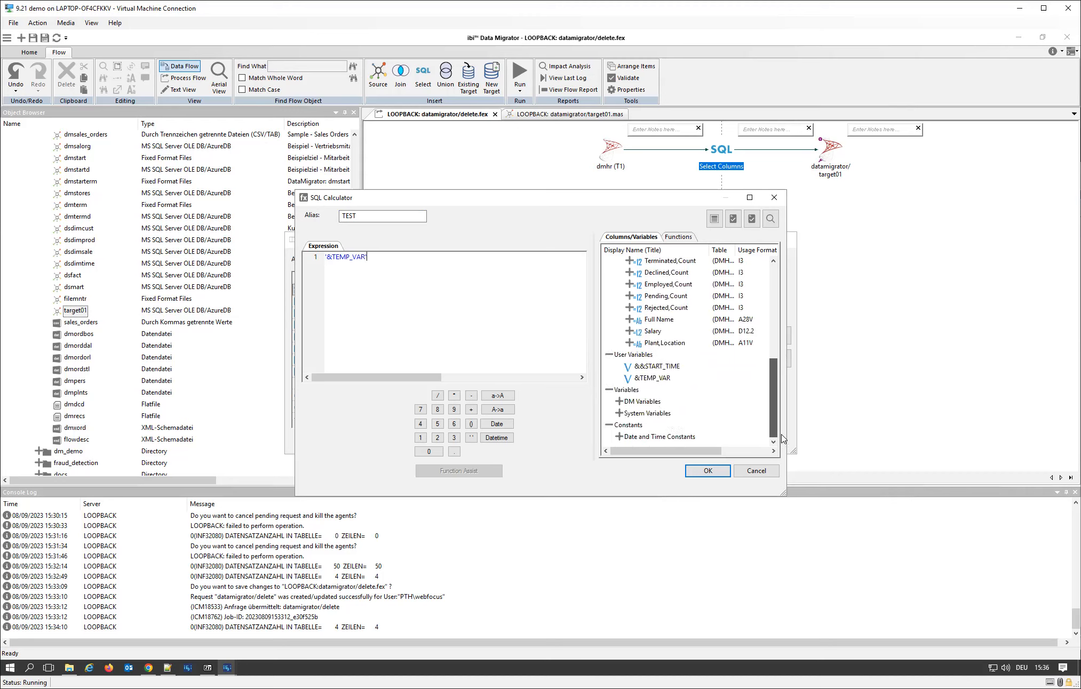
click(619, 401)
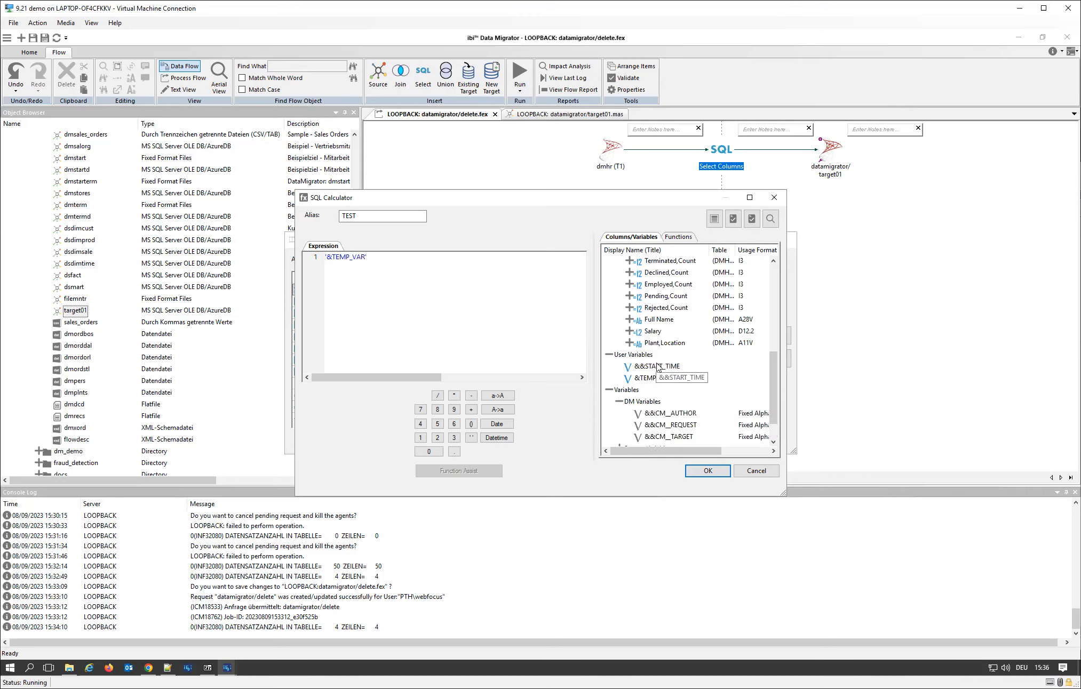
scroll(678, 368, down, 1)
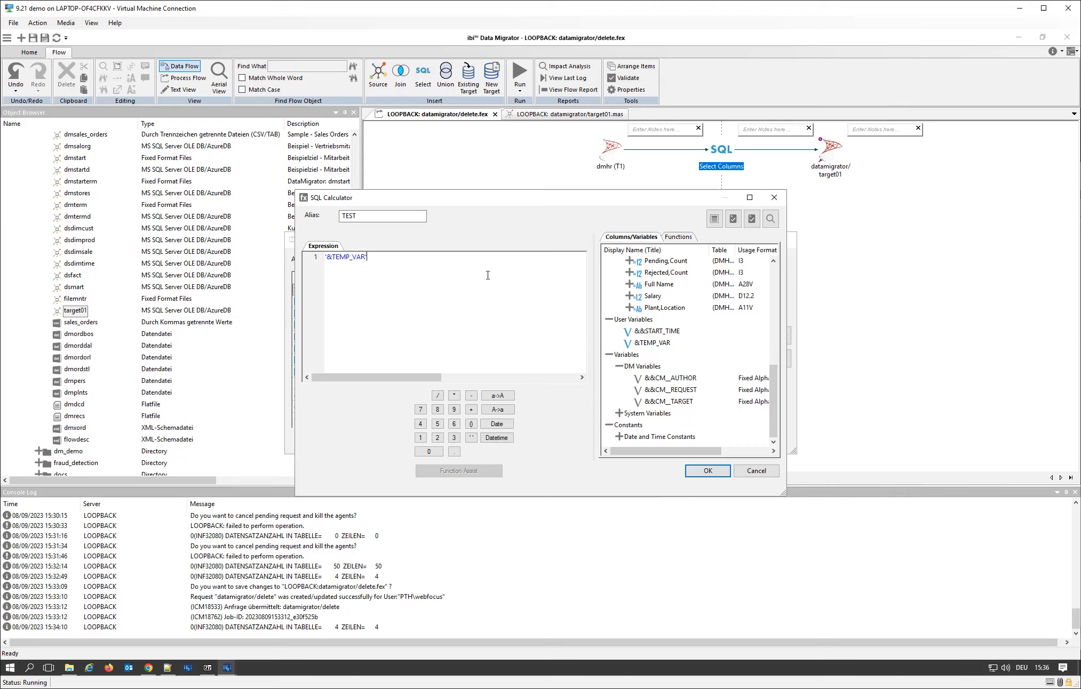
drag(380, 253, 308, 248)
click(392, 259)
click(705, 471)
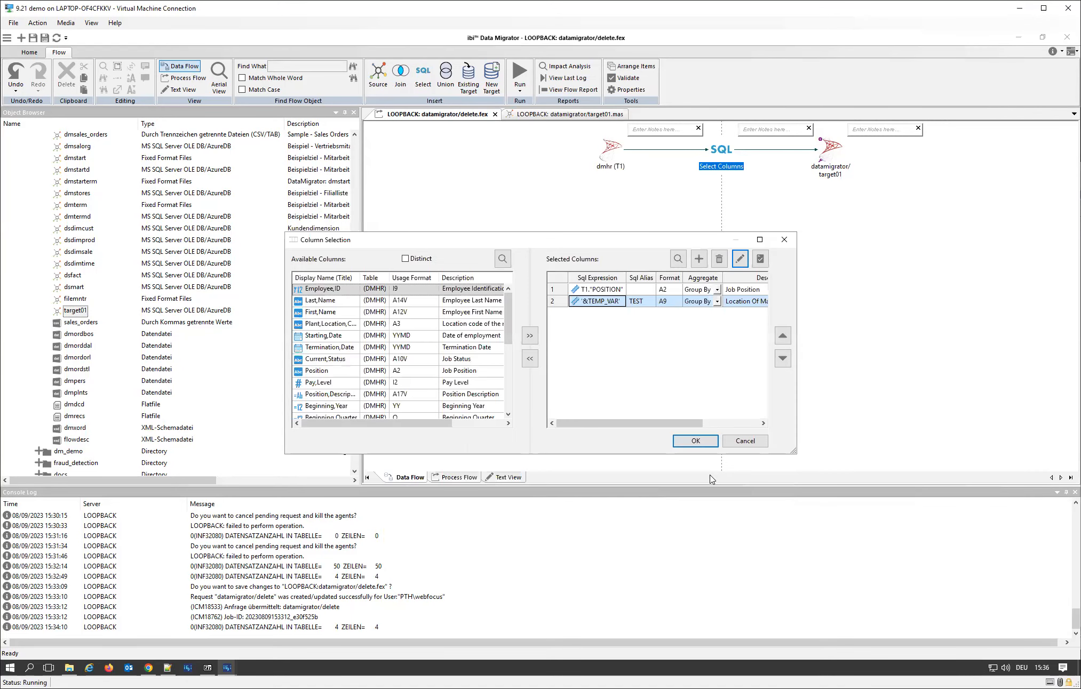
Step: Check the TEST column's format in the column selection, and review the column mappings of the target01 table
click(673, 301)
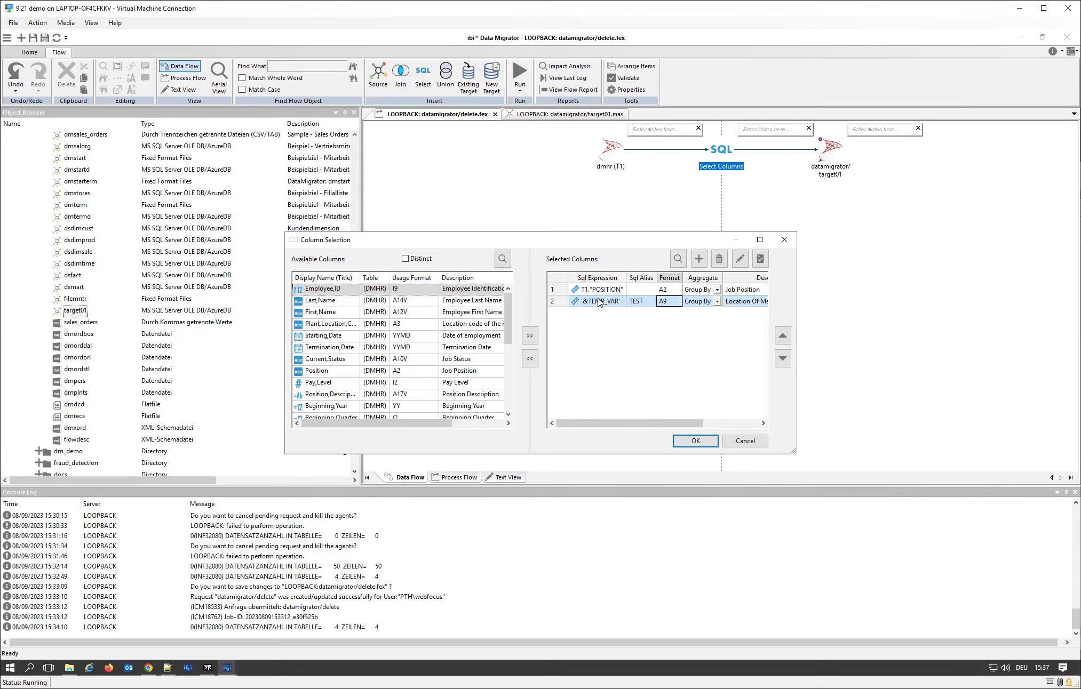
click(711, 443)
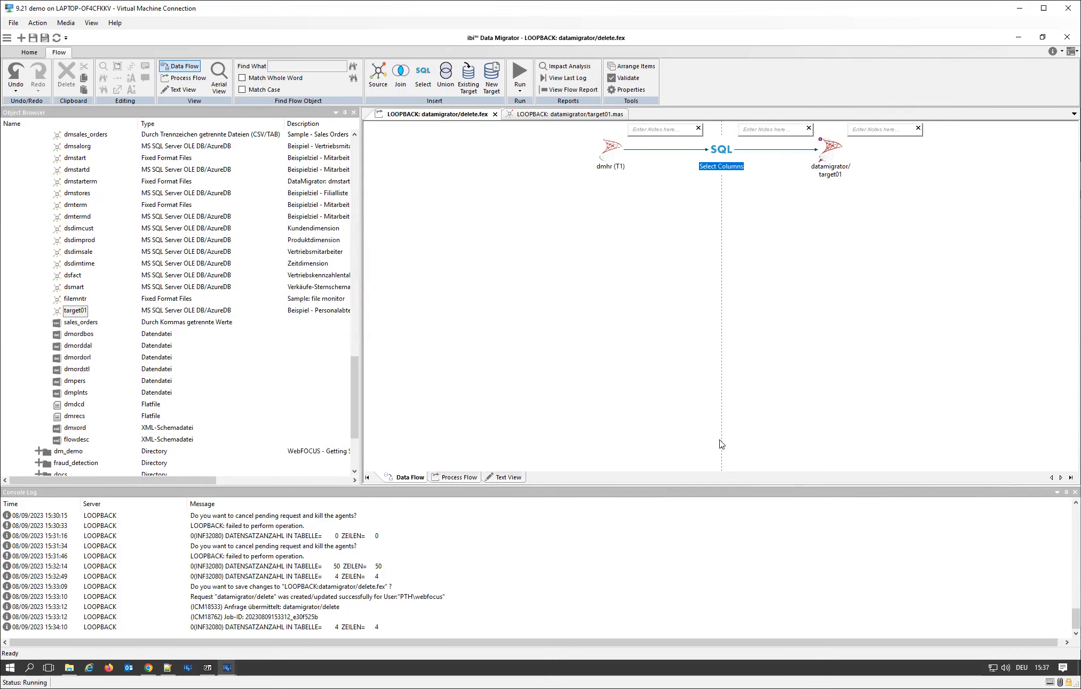
double_click(830, 158)
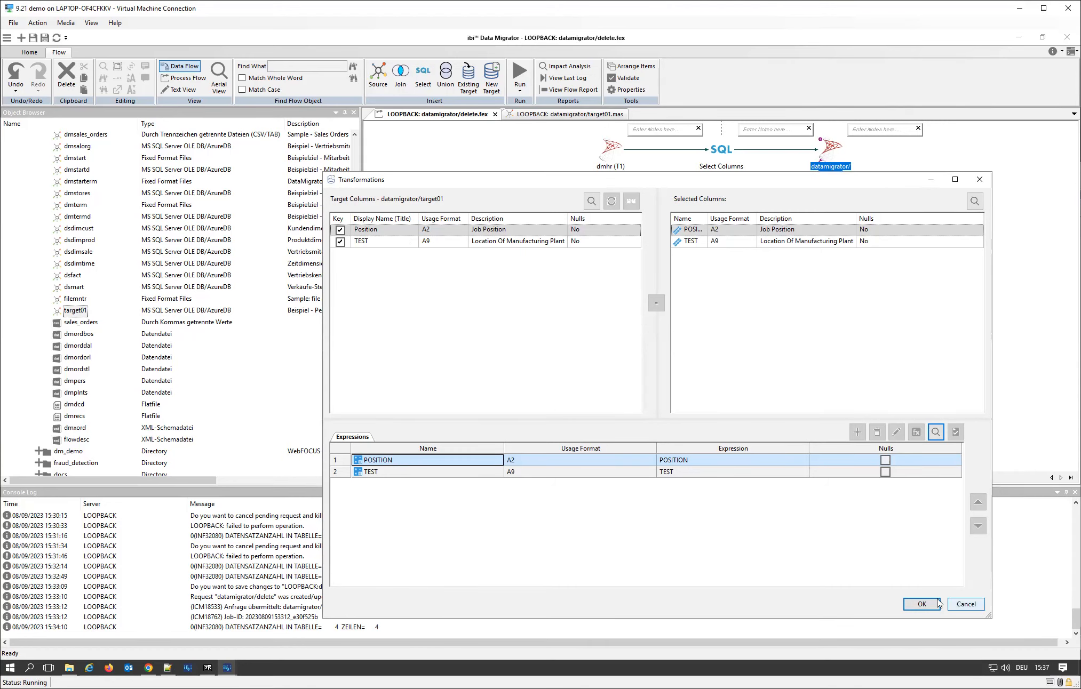
click(922, 603)
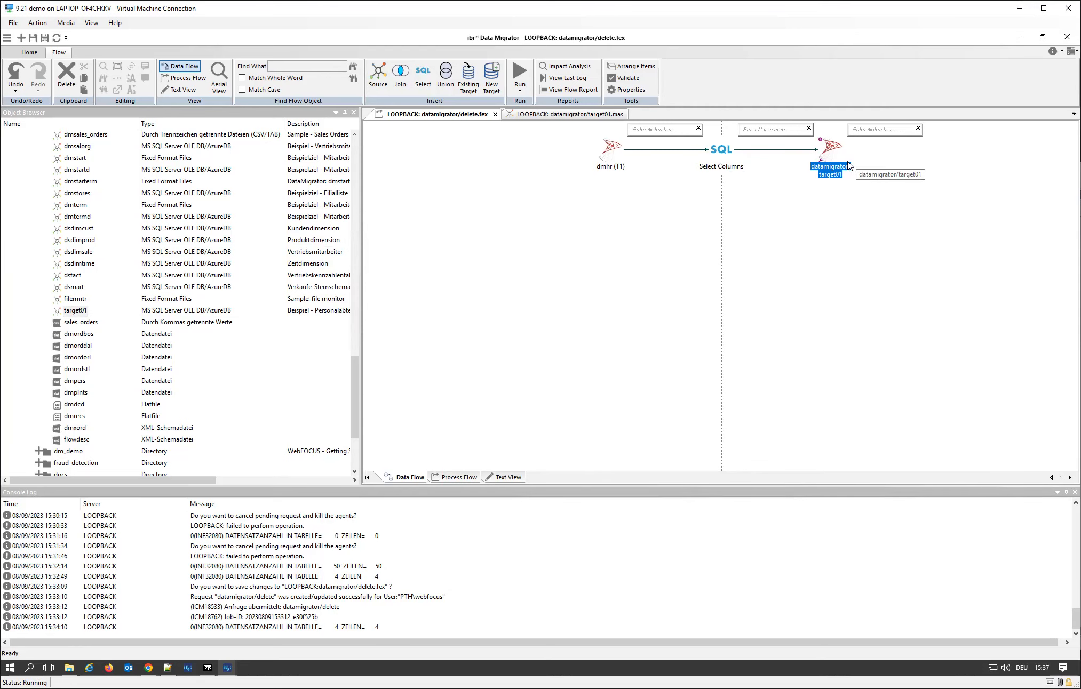
Step: Test the Select Columns SQL statement with gsdfgsdfg as the TEMP_VAR value, and close the results
double_click(734, 153)
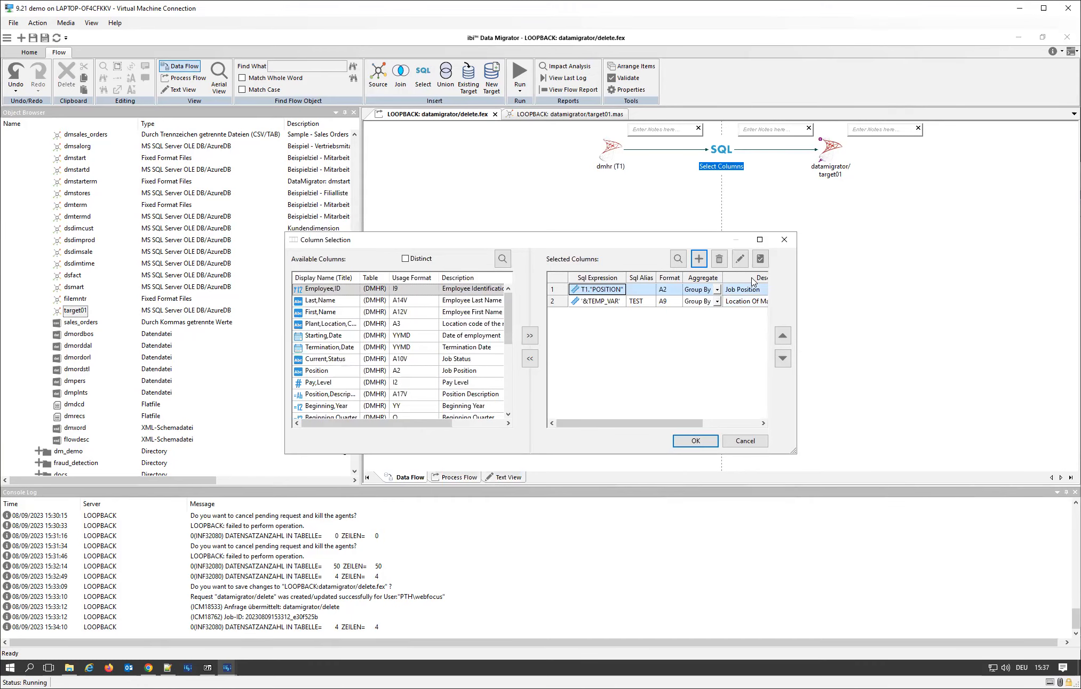
click(761, 259)
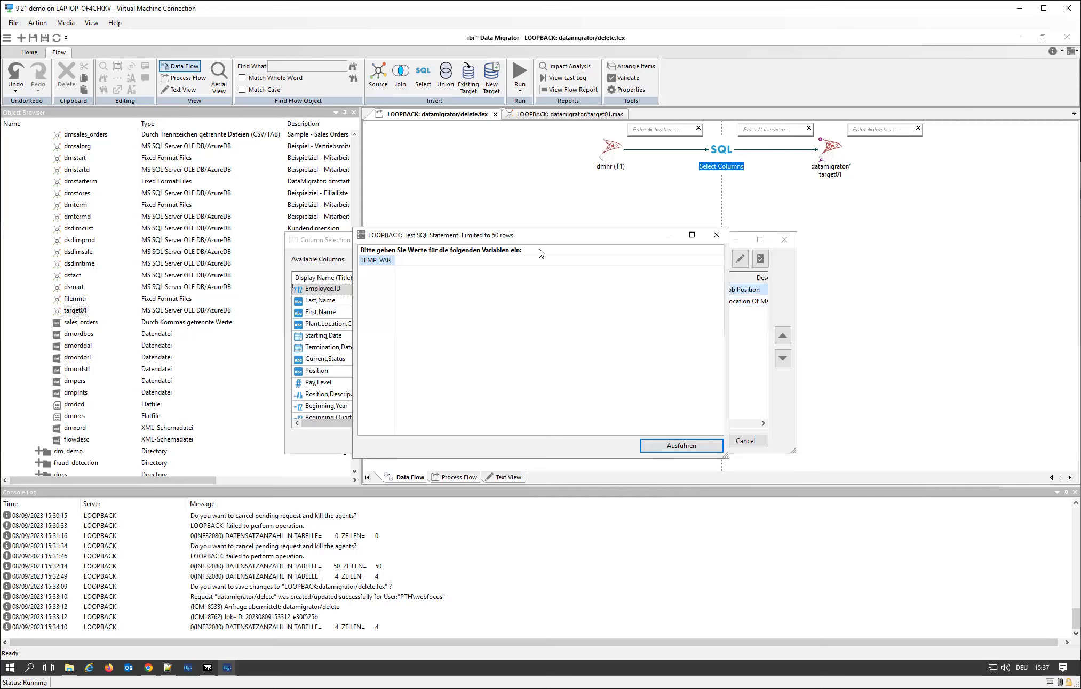
text(gsdfgsdfg)
click(680, 449)
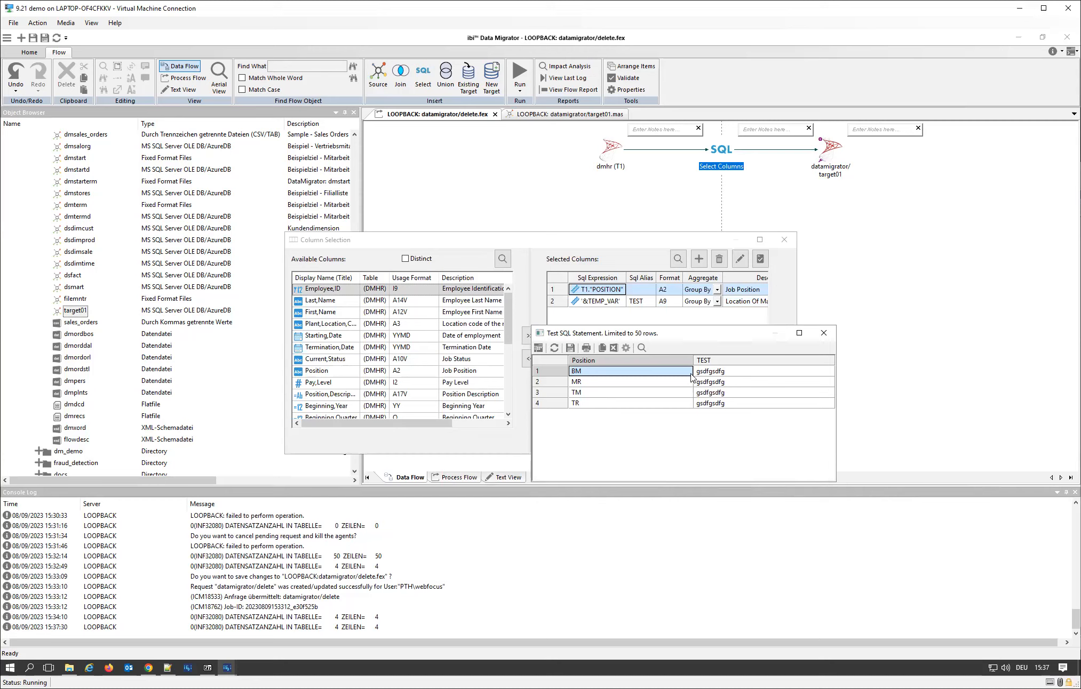
click(824, 332)
click(695, 440)
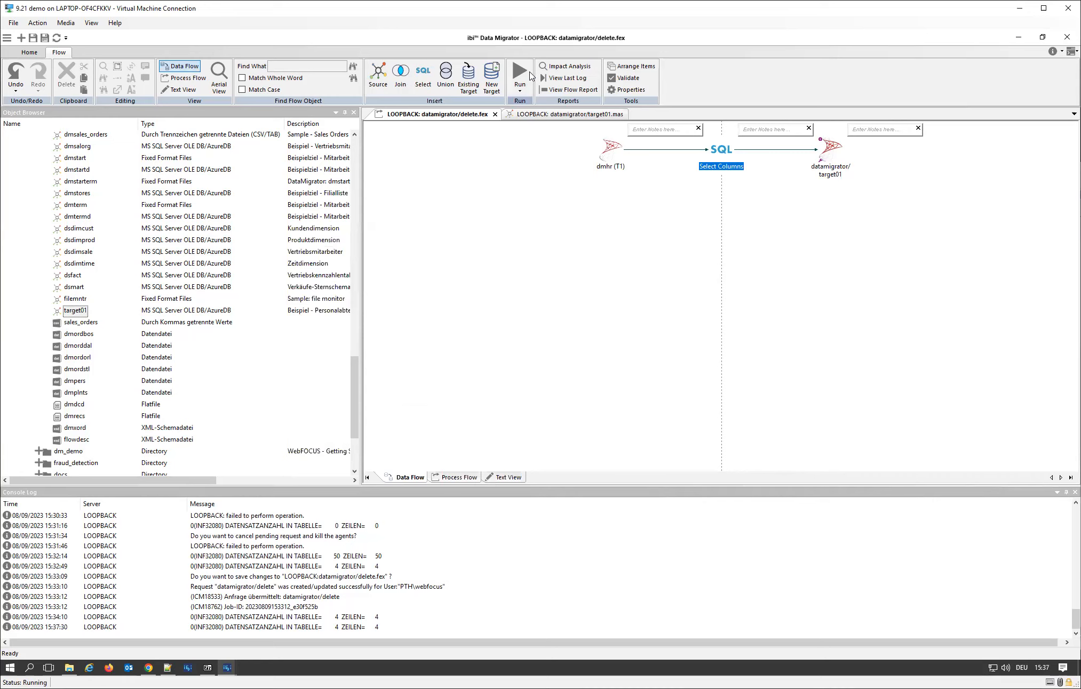
Step: Submit the flow through the extended run options, saving the changes to delete.fex
click(522, 94)
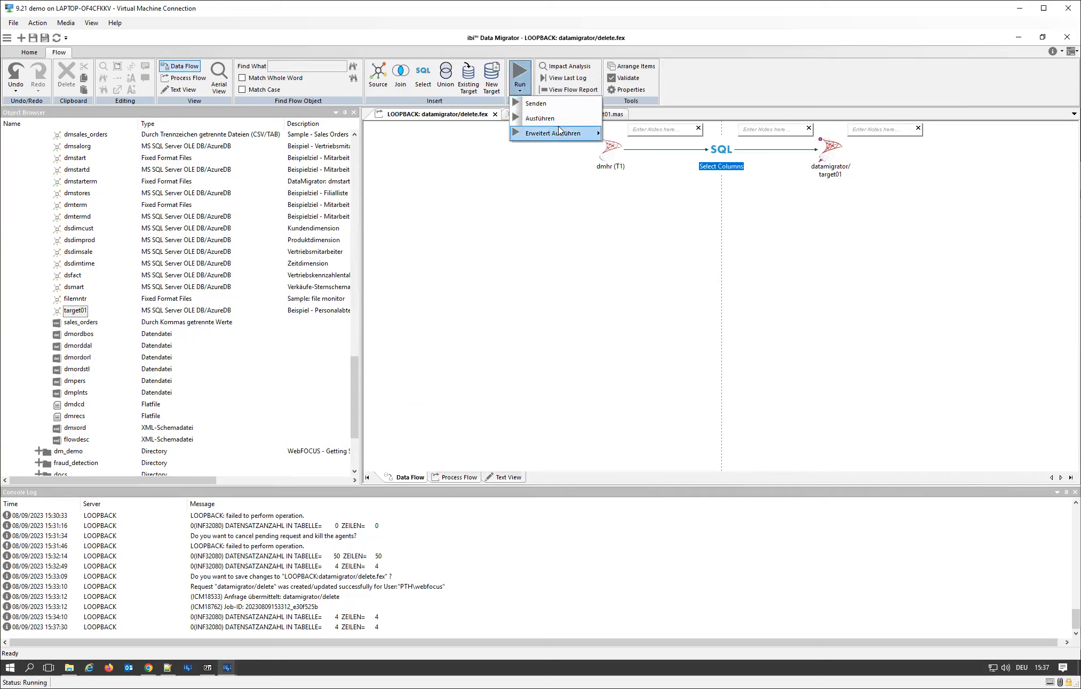
mouse_move(560, 133)
click(627, 136)
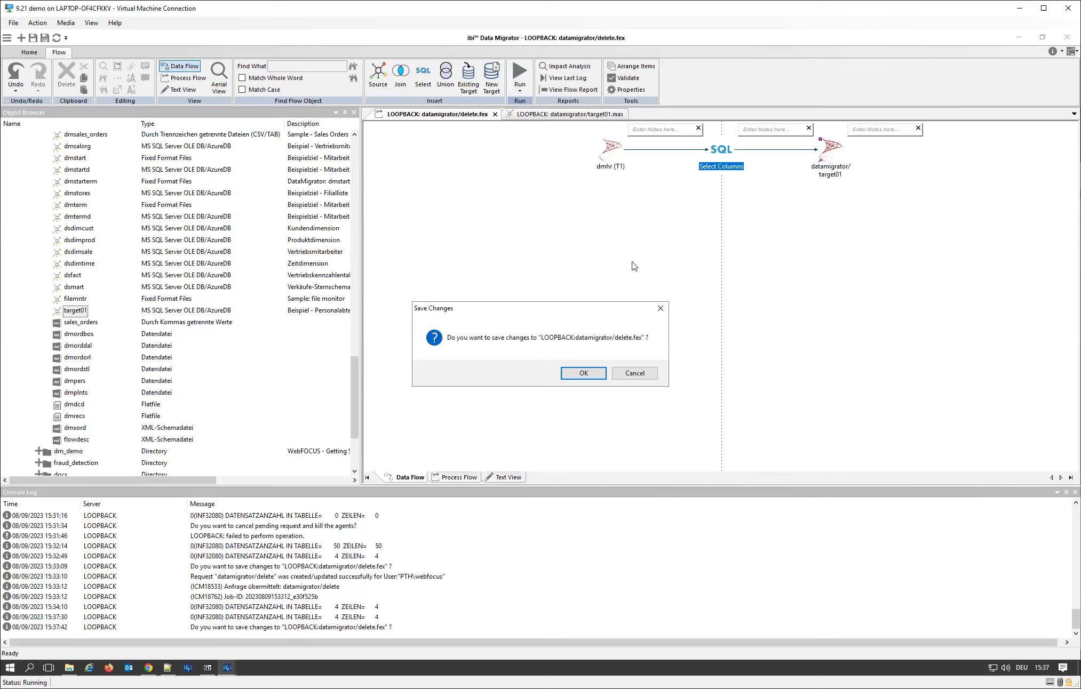
click(585, 369)
click(683, 509)
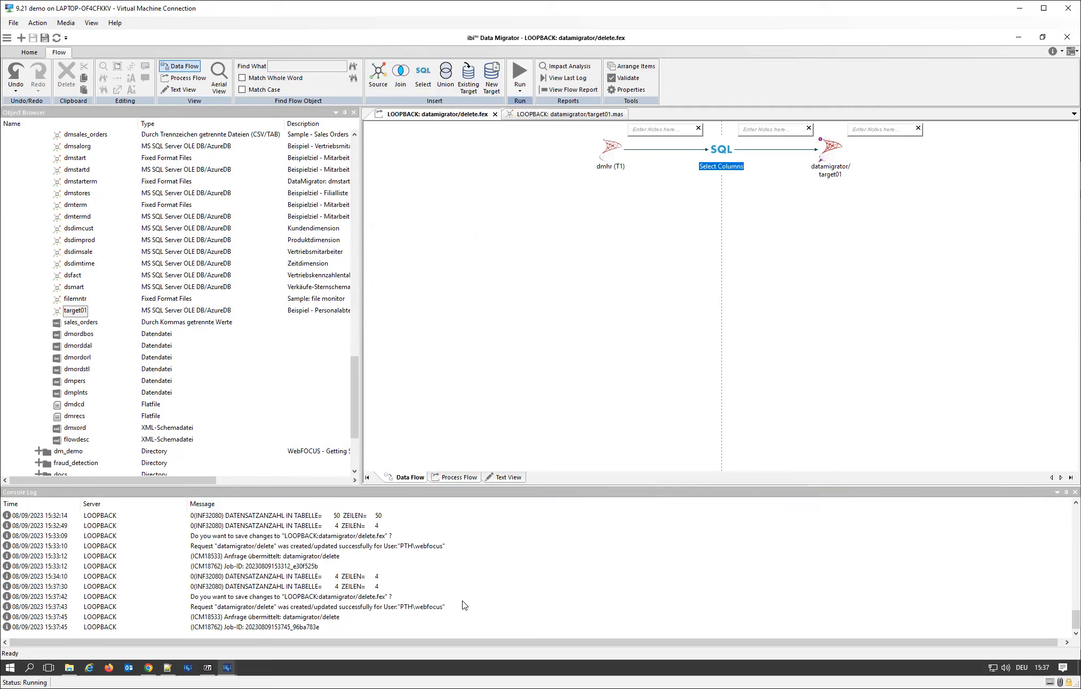
right_click(463, 605)
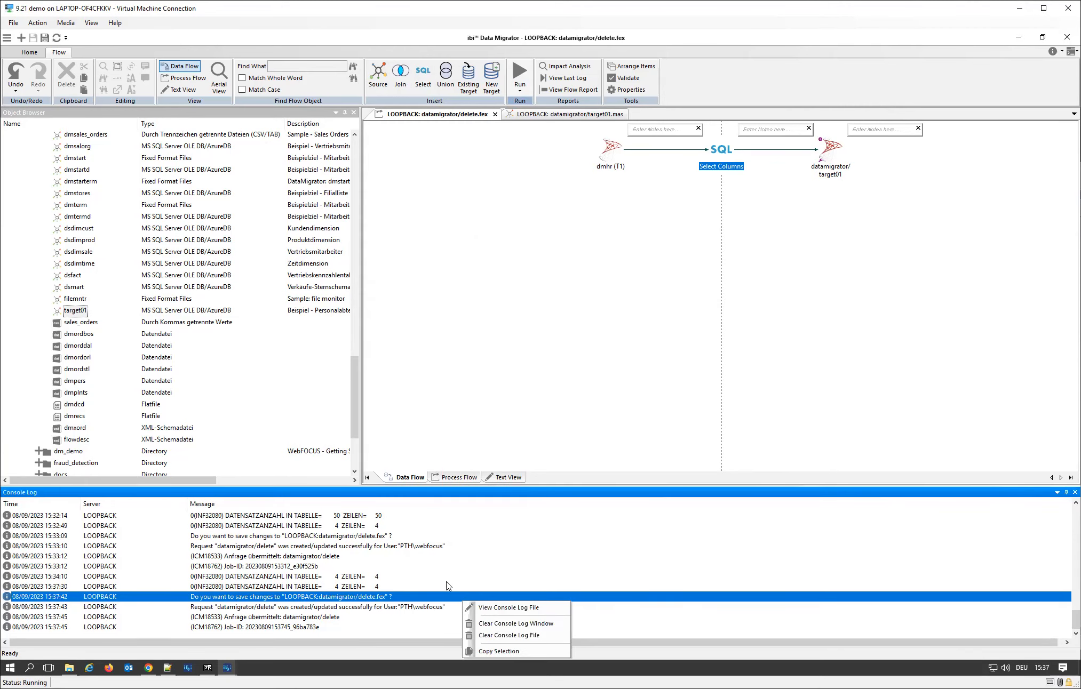
click(447, 586)
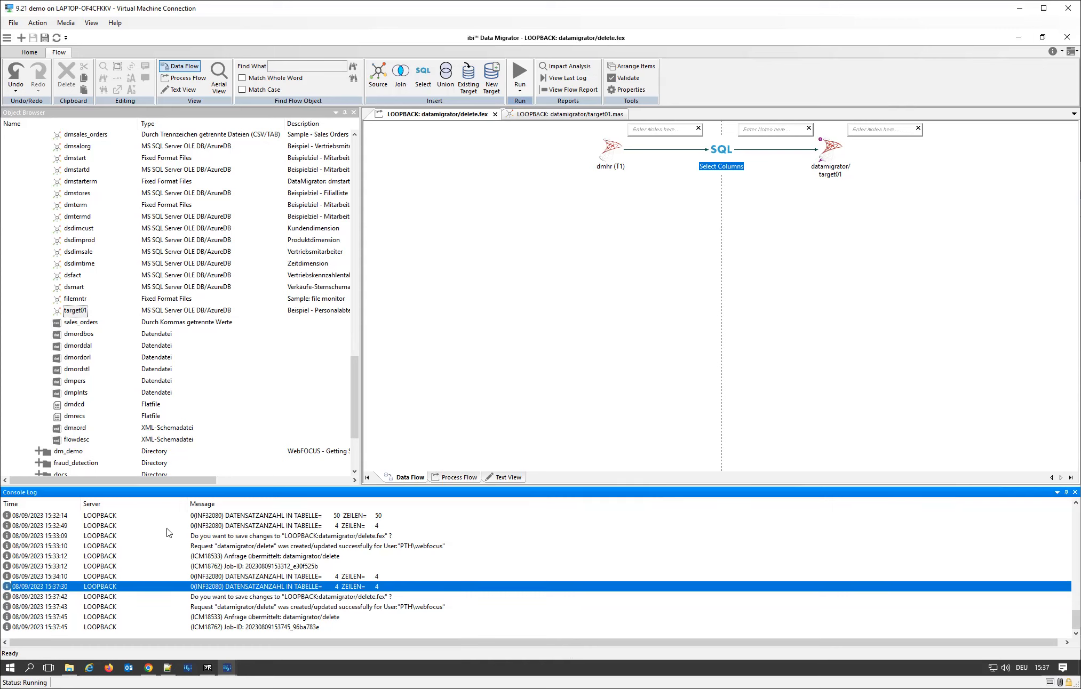
right_click(123, 624)
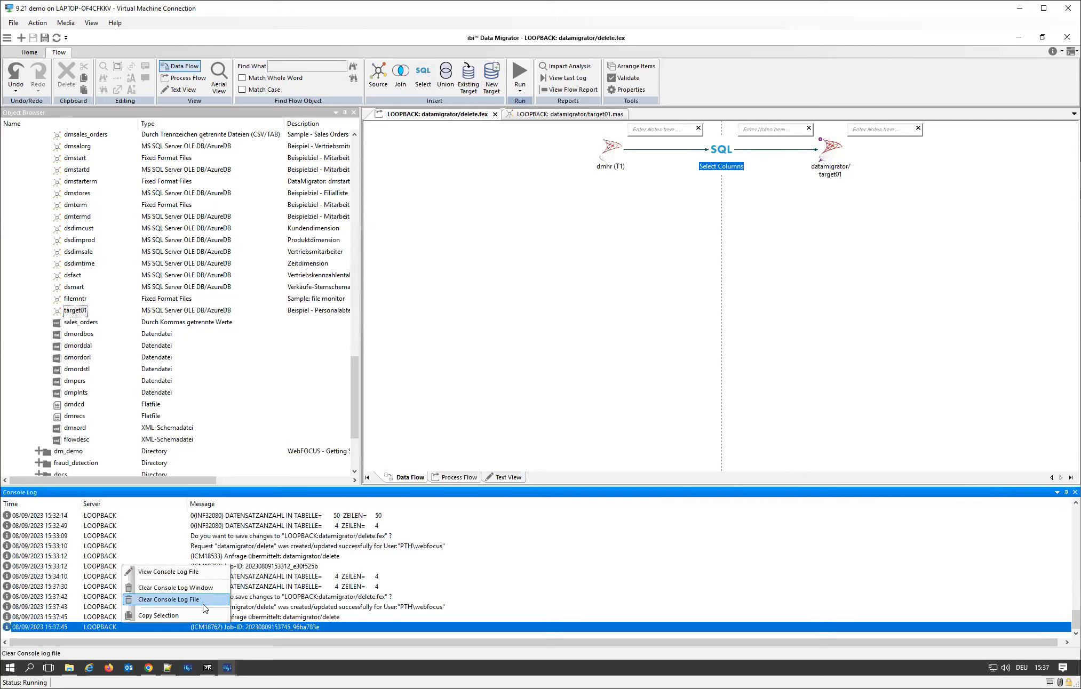
click(394, 617)
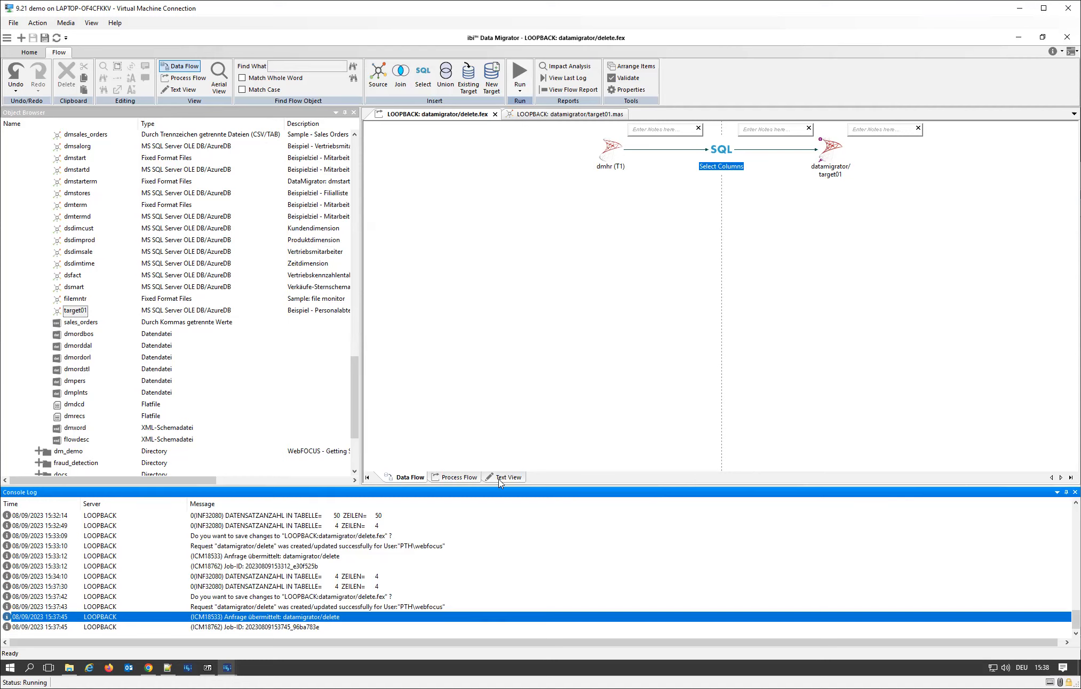
Step: Return to the process flow and check the START_TIME expression in the first Set Variables object
click(434, 477)
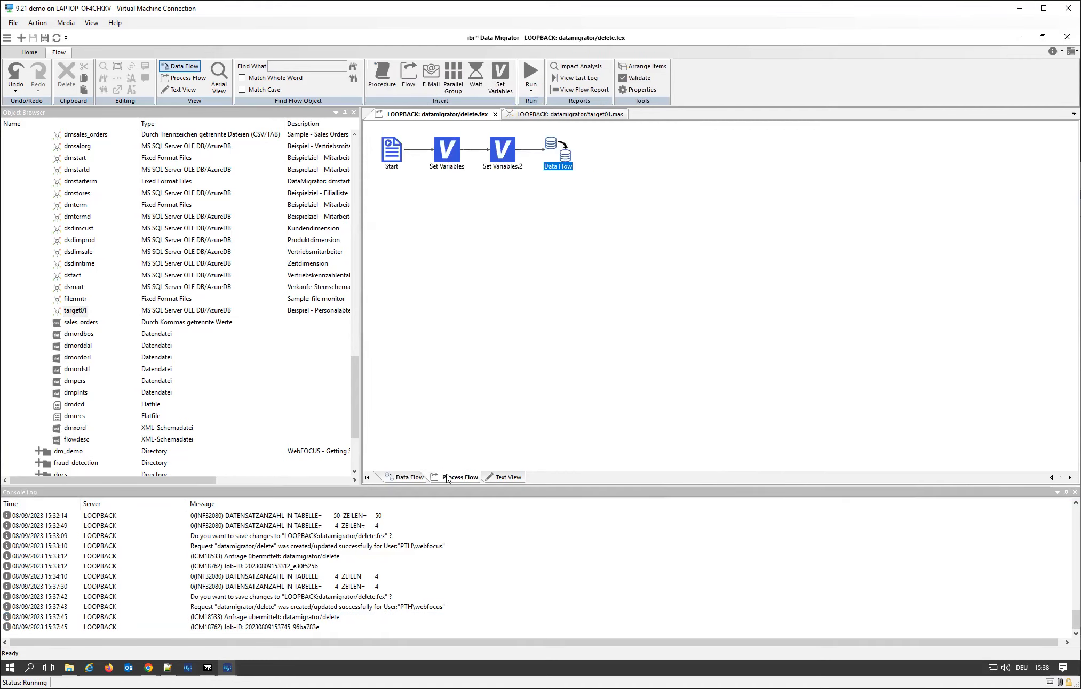
double_click(455, 142)
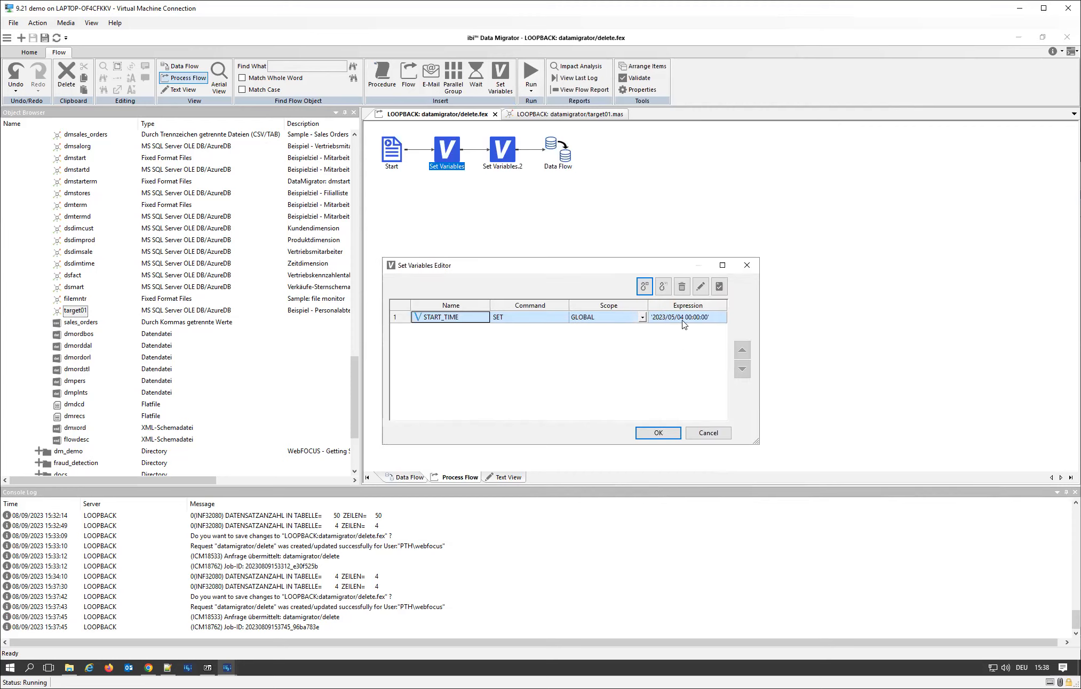
click(658, 434)
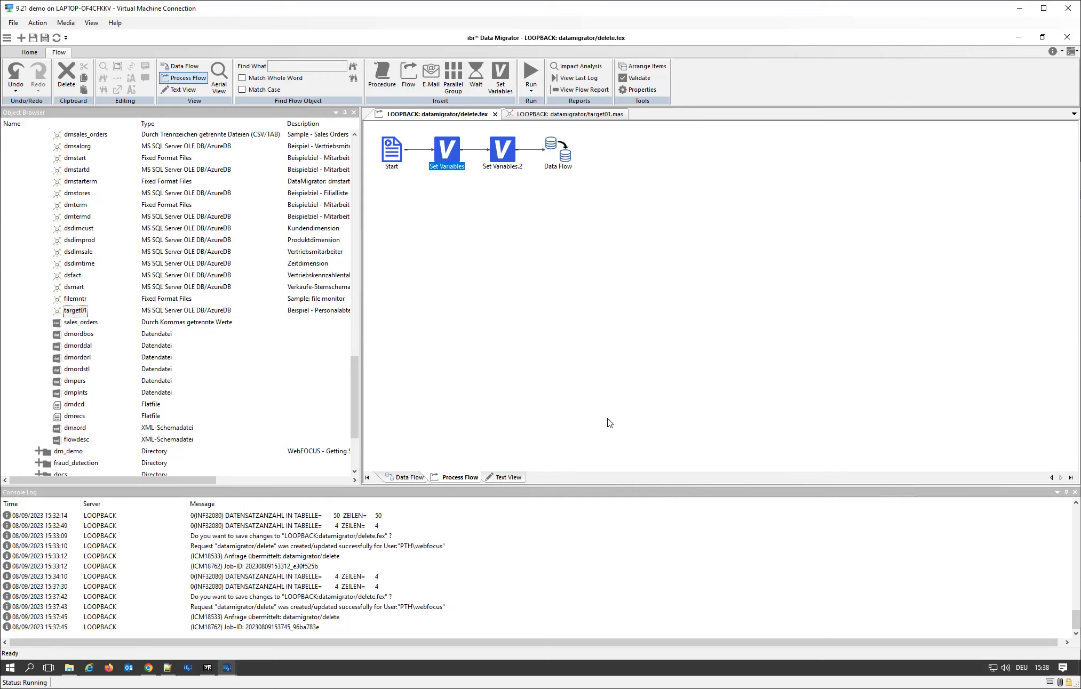
Step: Display the sample data of the TARGET01 segment in target01.mas to check the TEST column, and close it
click(569, 114)
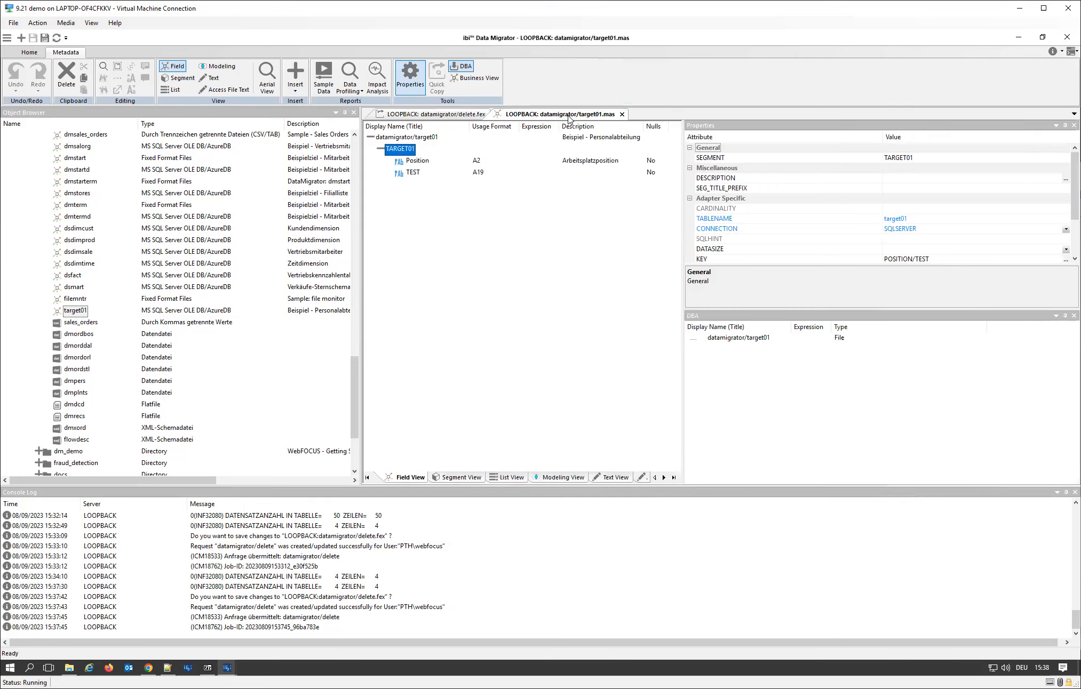
right_click(412, 151)
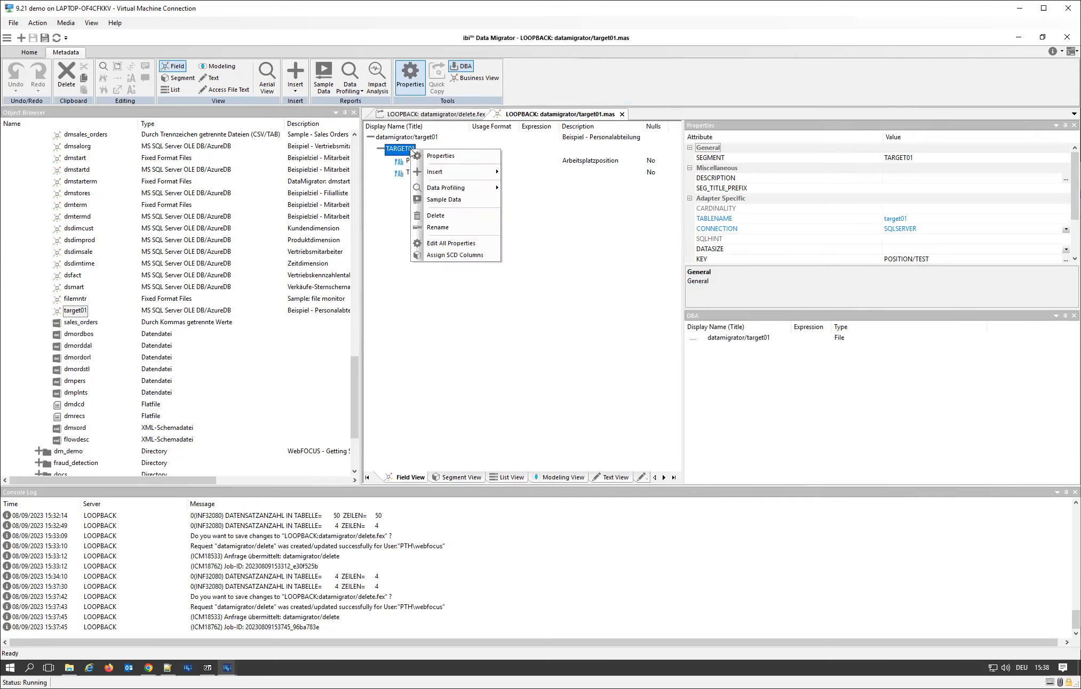
click(462, 202)
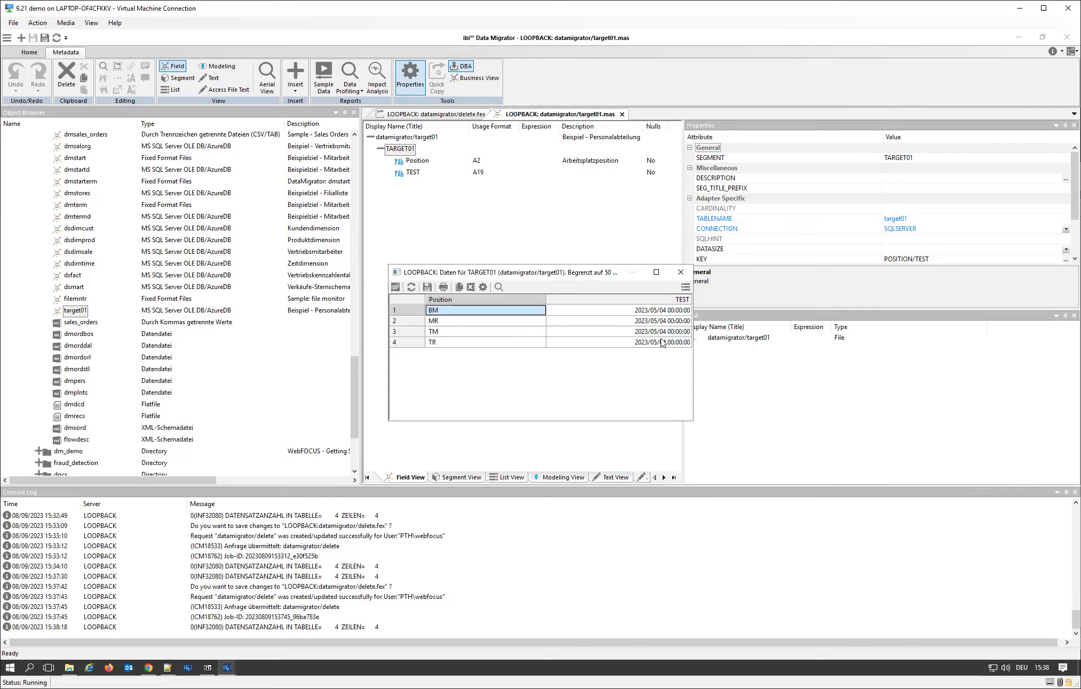
click(681, 272)
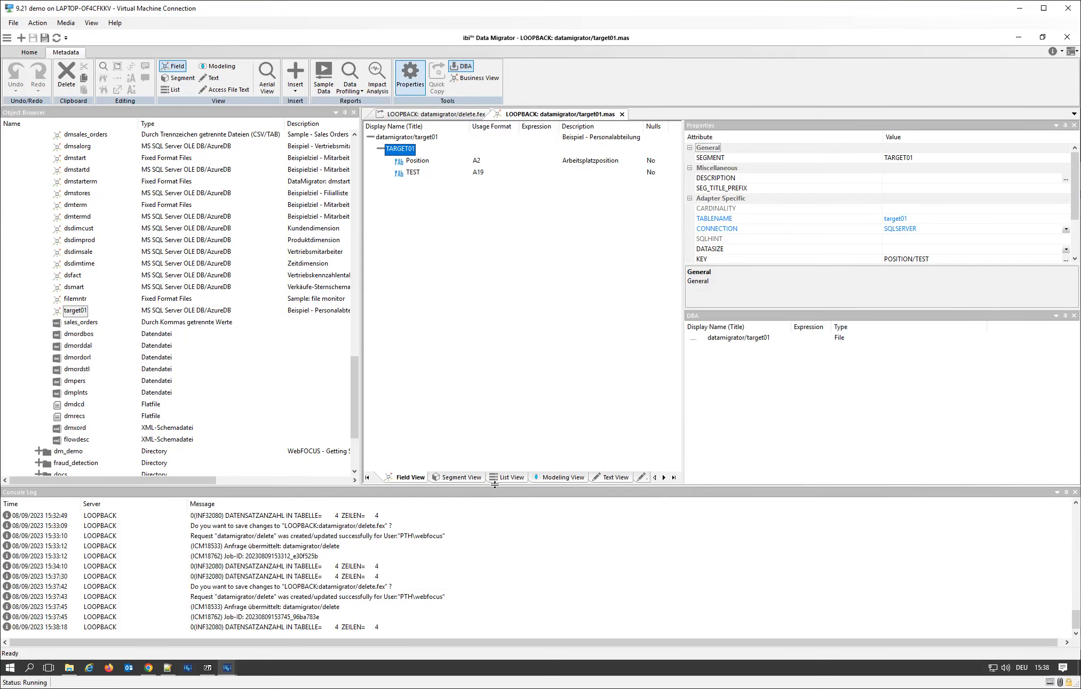
Step: Set the START_TIME expression in the first Set Variables object of delete.fex to '2023/05/05 00:00:00'
click(449, 115)
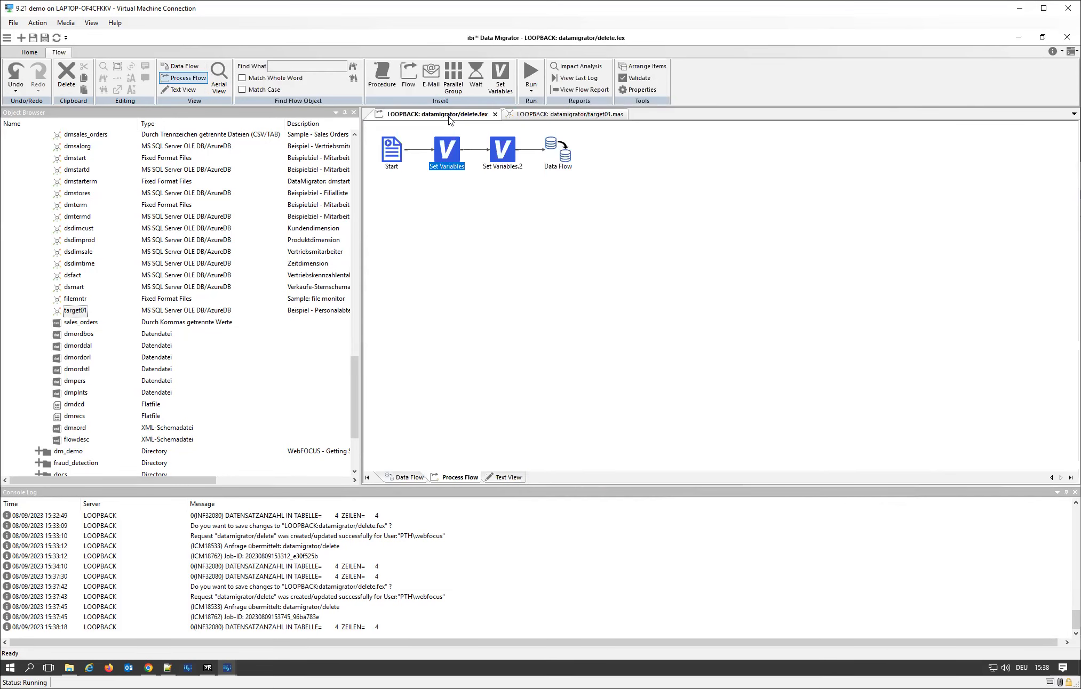
double_click(446, 157)
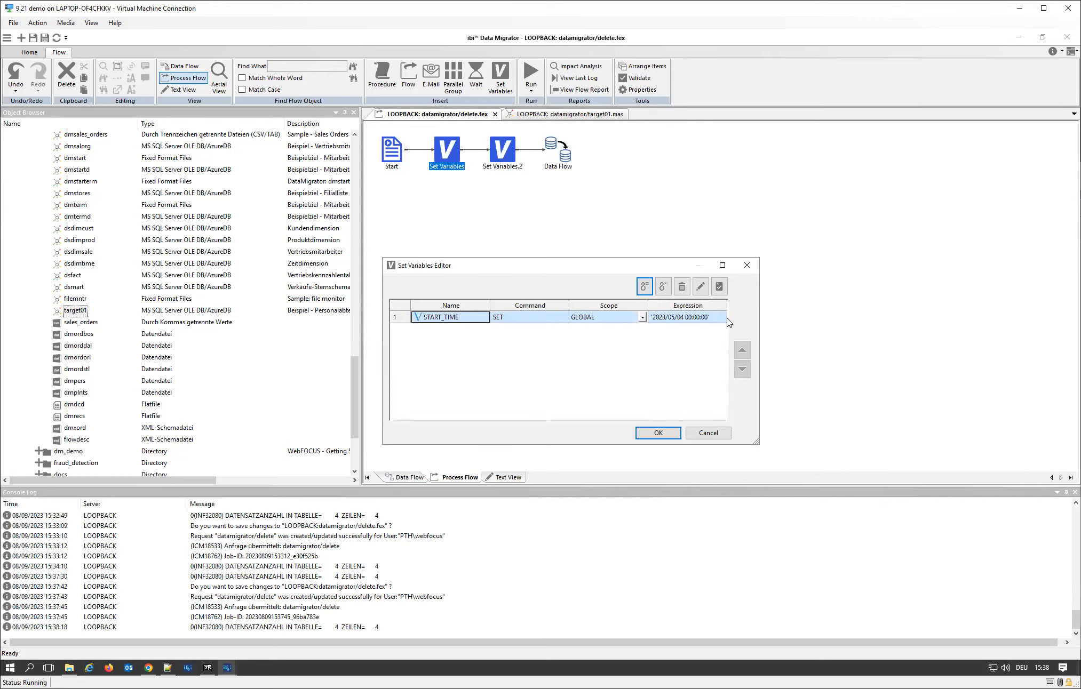
click(682, 316)
click(683, 316)
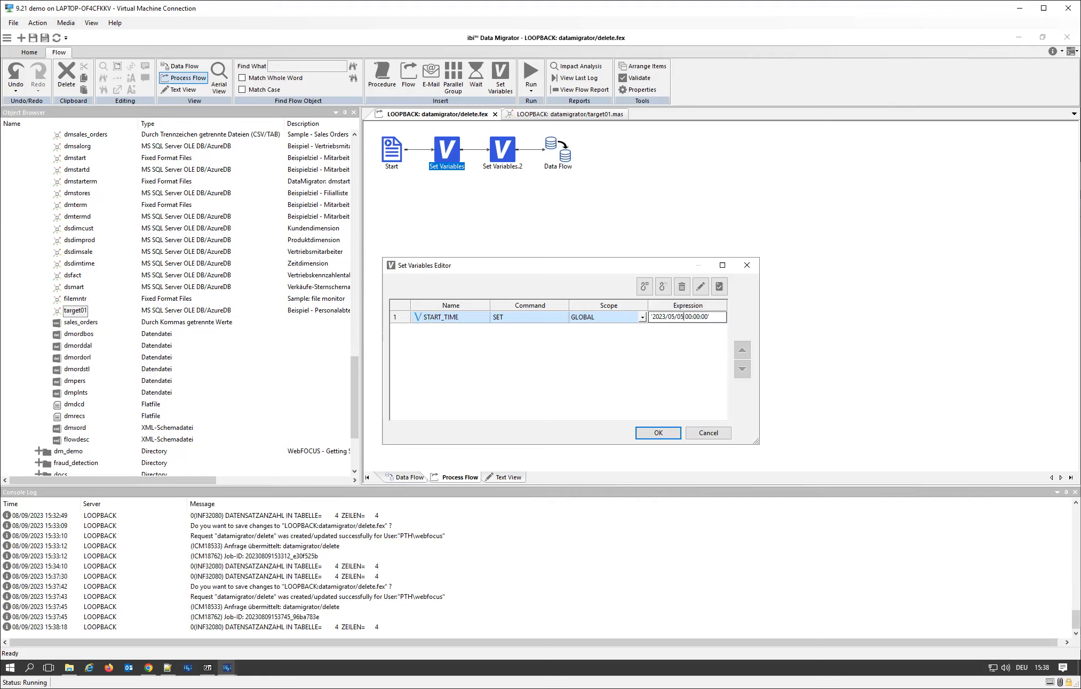
click(703, 399)
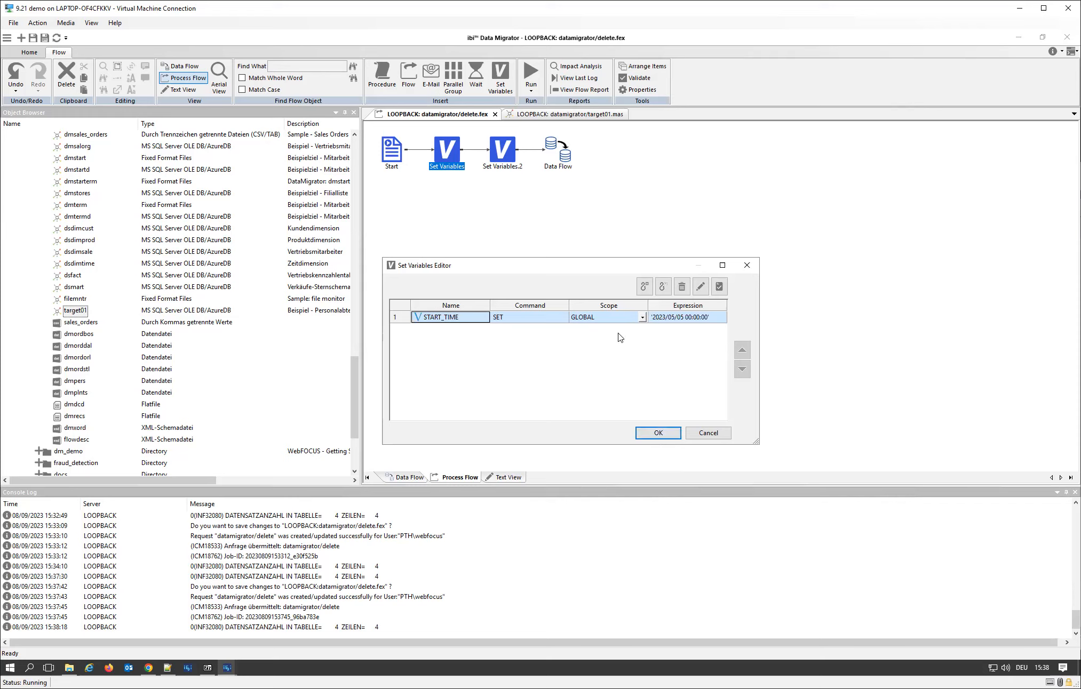
click(668, 435)
Step: Check the TEMP_VAR expression of the Set Variables.2 object in the User Variables Calculator
double_click(504, 153)
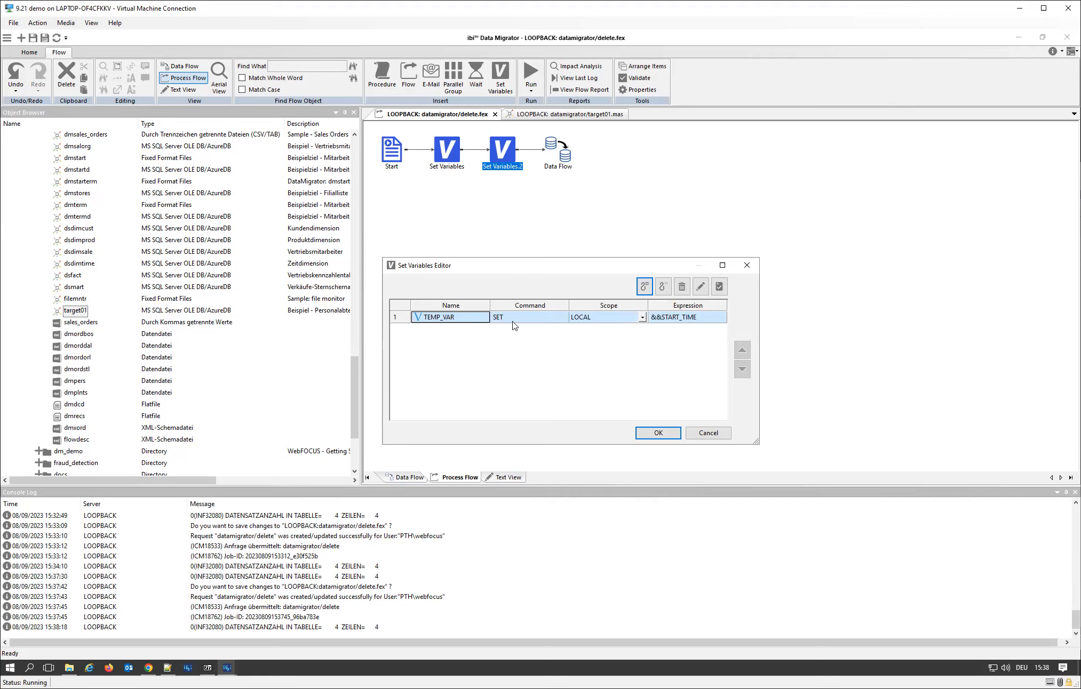
click(682, 323)
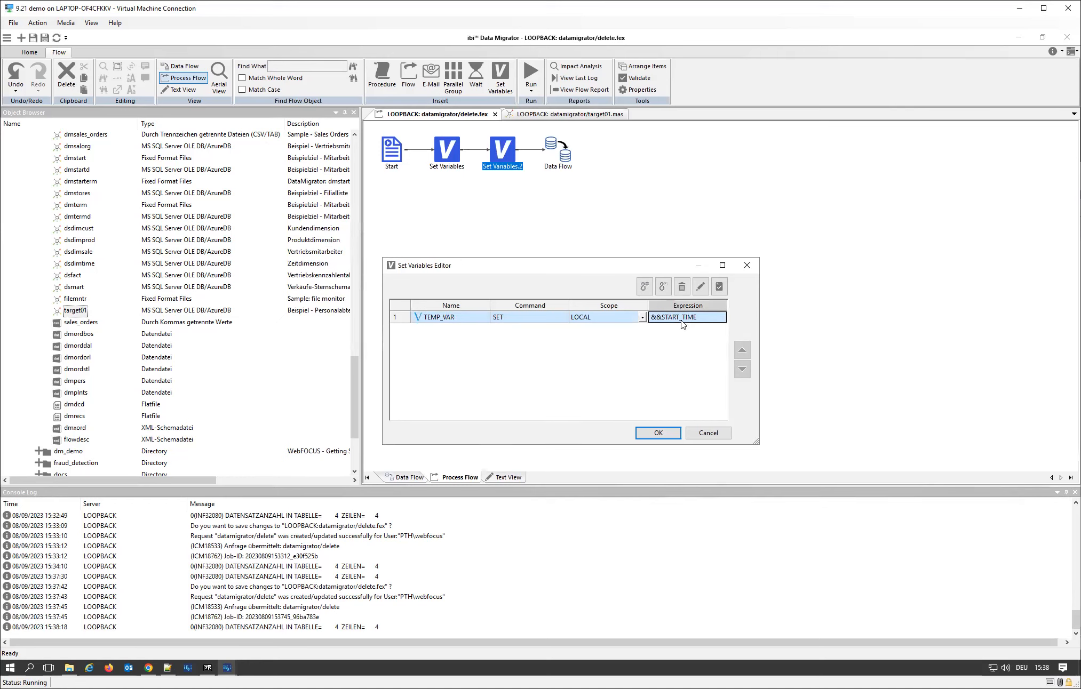
click(701, 288)
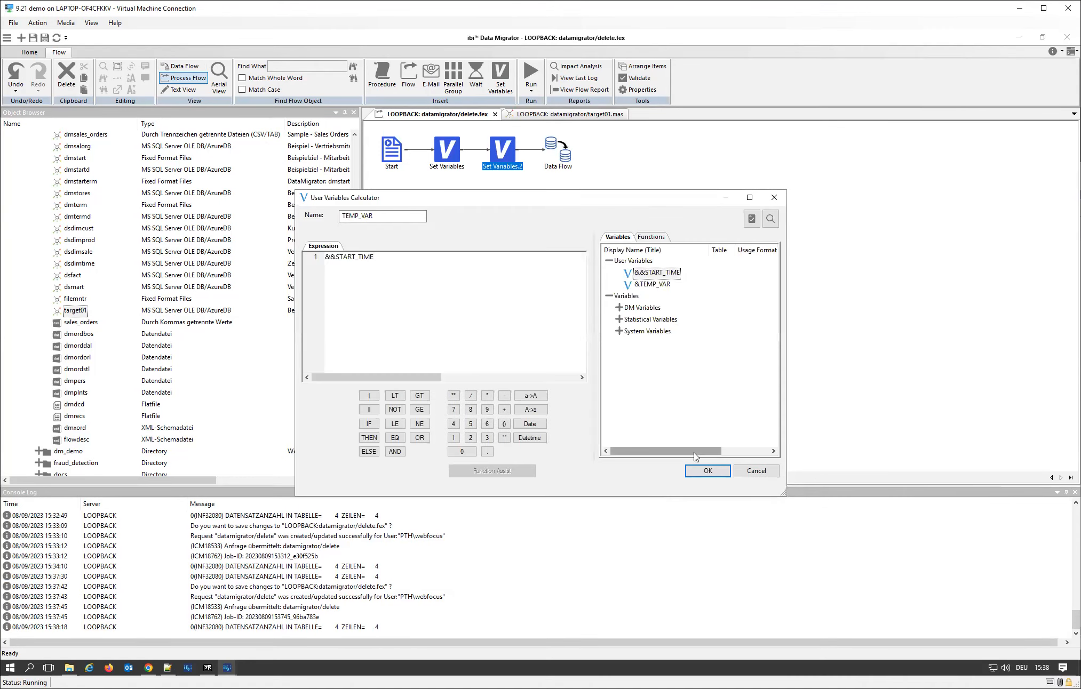
click(707, 472)
click(659, 432)
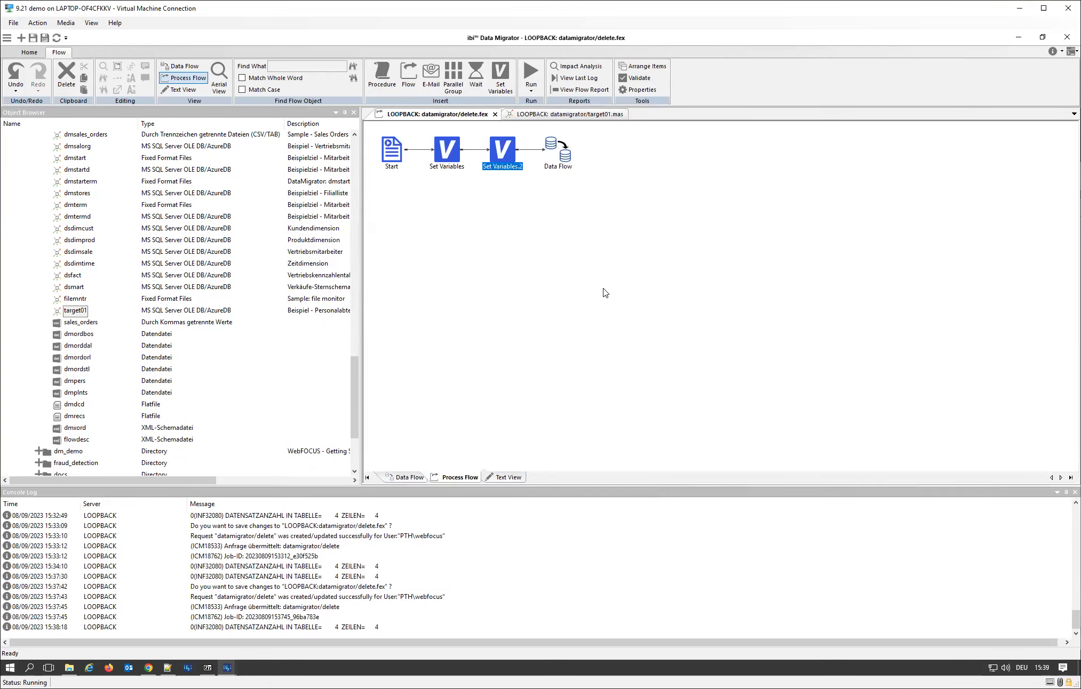
Step: Review the TEST column's expression in the data flow's Select Columns object and locate TEMP_VAR among the user variables
double_click(558, 150)
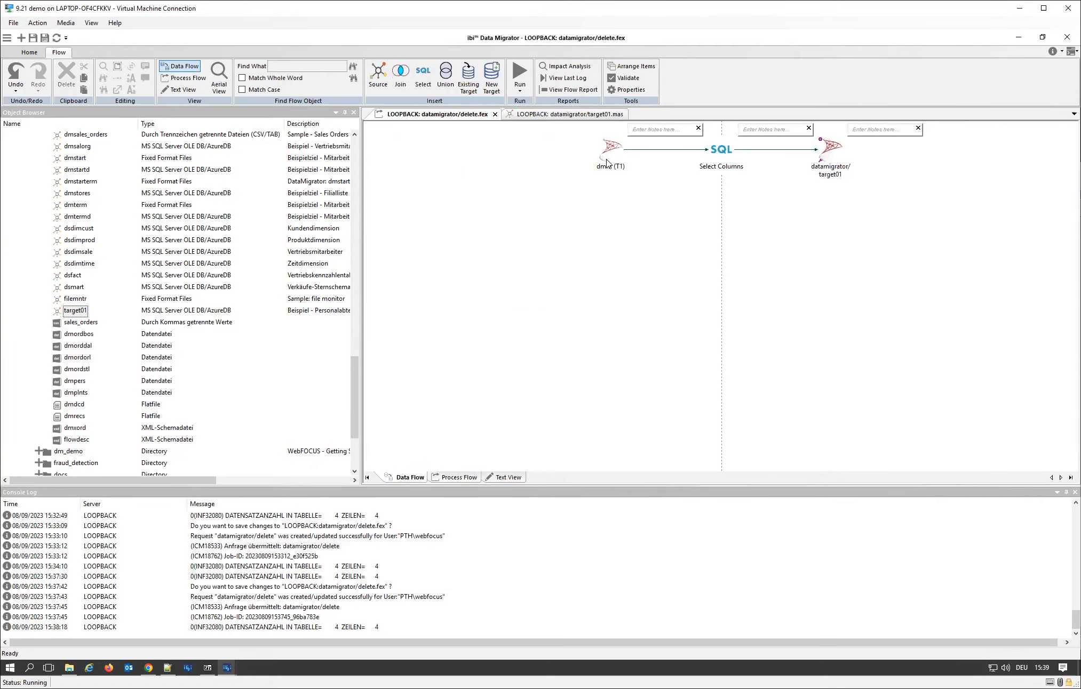
double_click(723, 156)
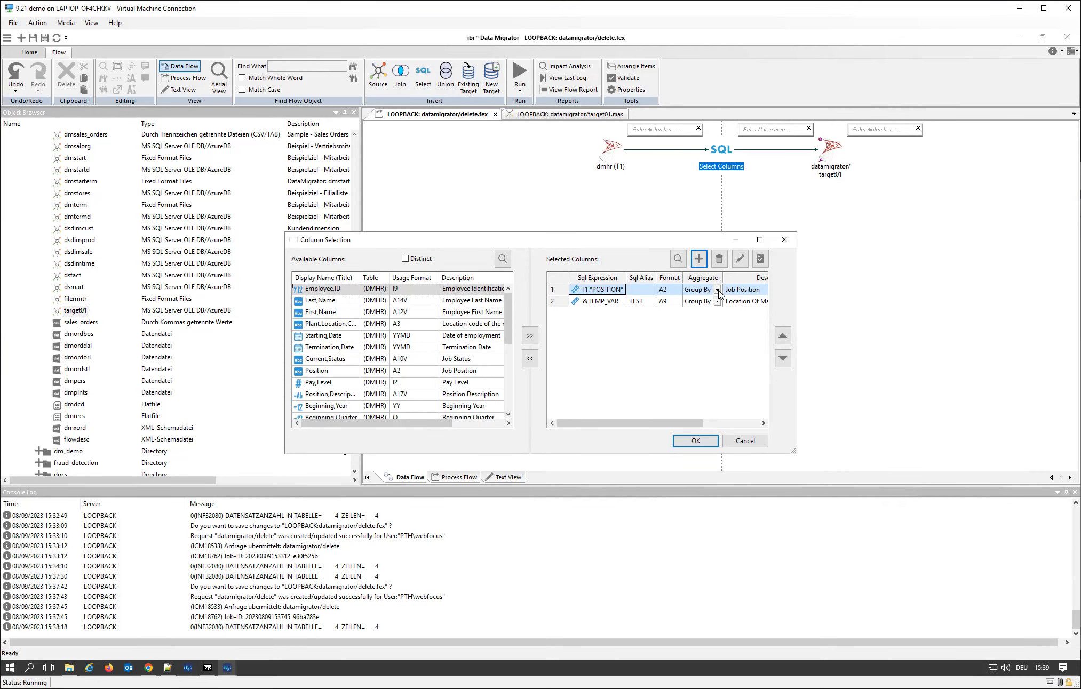
click(607, 306)
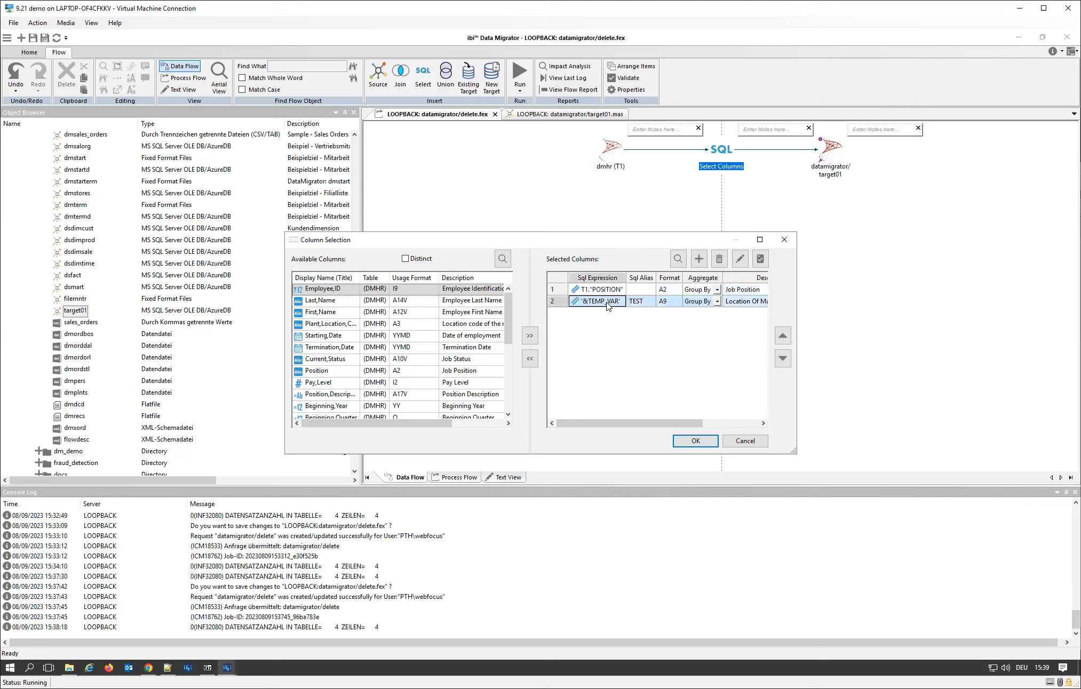
click(739, 259)
click(350, 216)
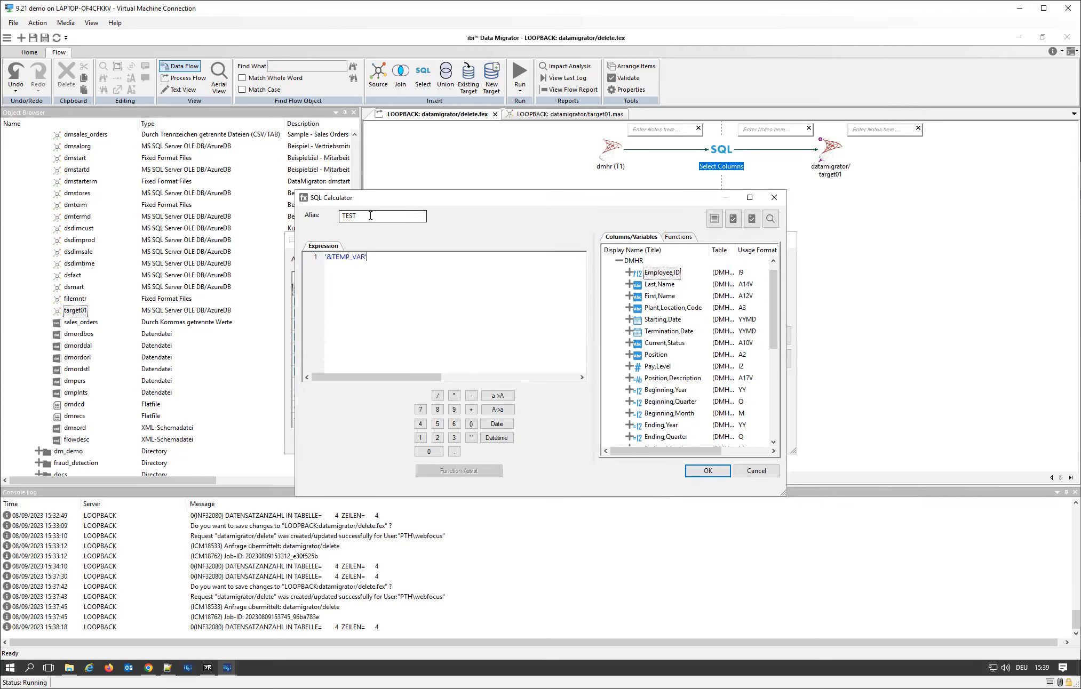
scroll(708, 409, down, 4)
scroll(708, 409, down, 2)
click(652, 378)
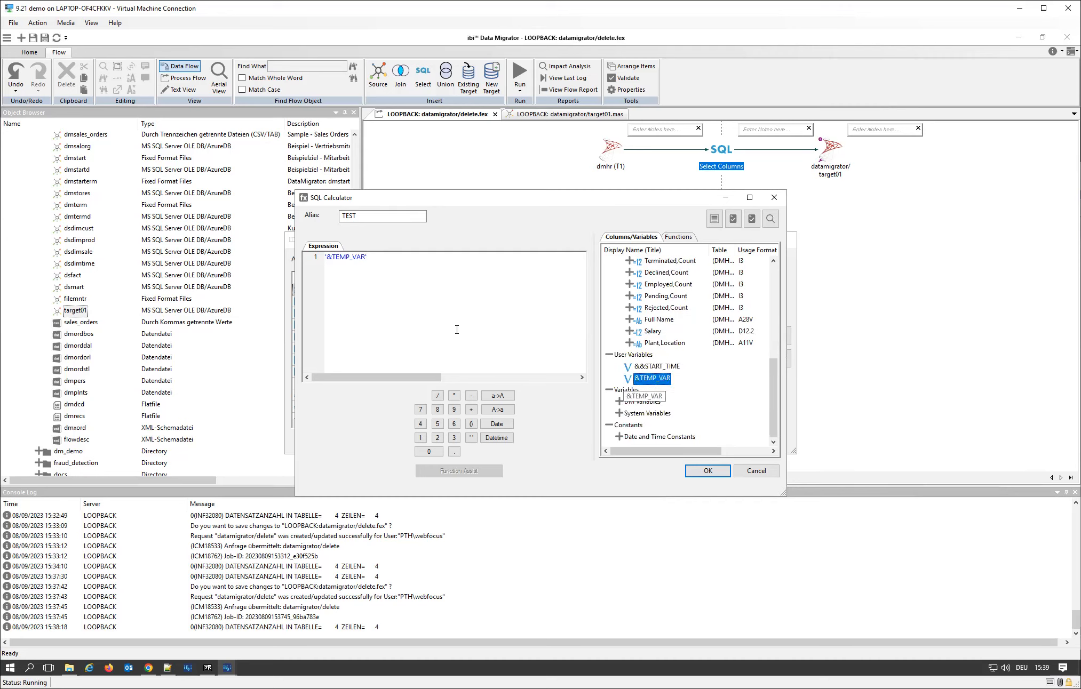
double_click(373, 255)
click(409, 263)
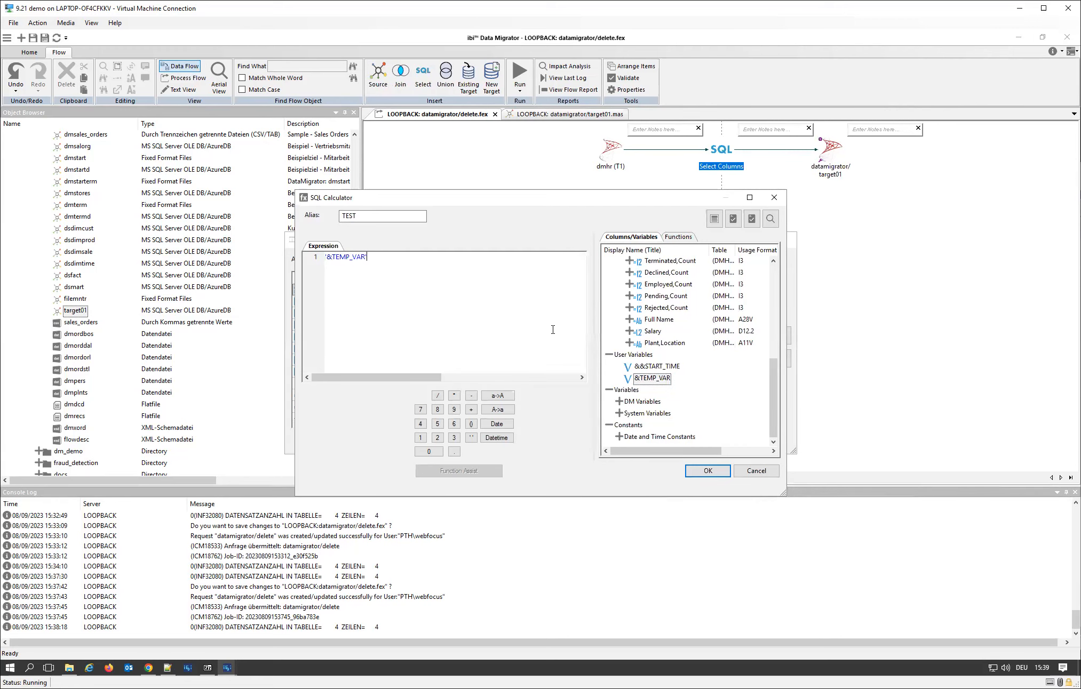
click(722, 472)
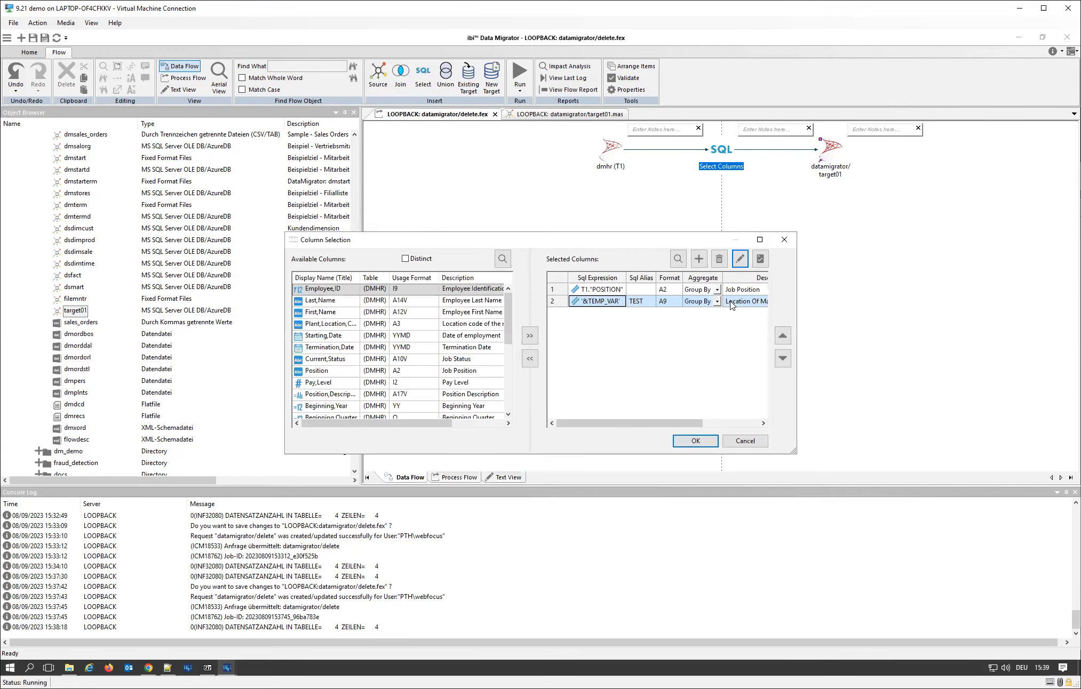
click(696, 445)
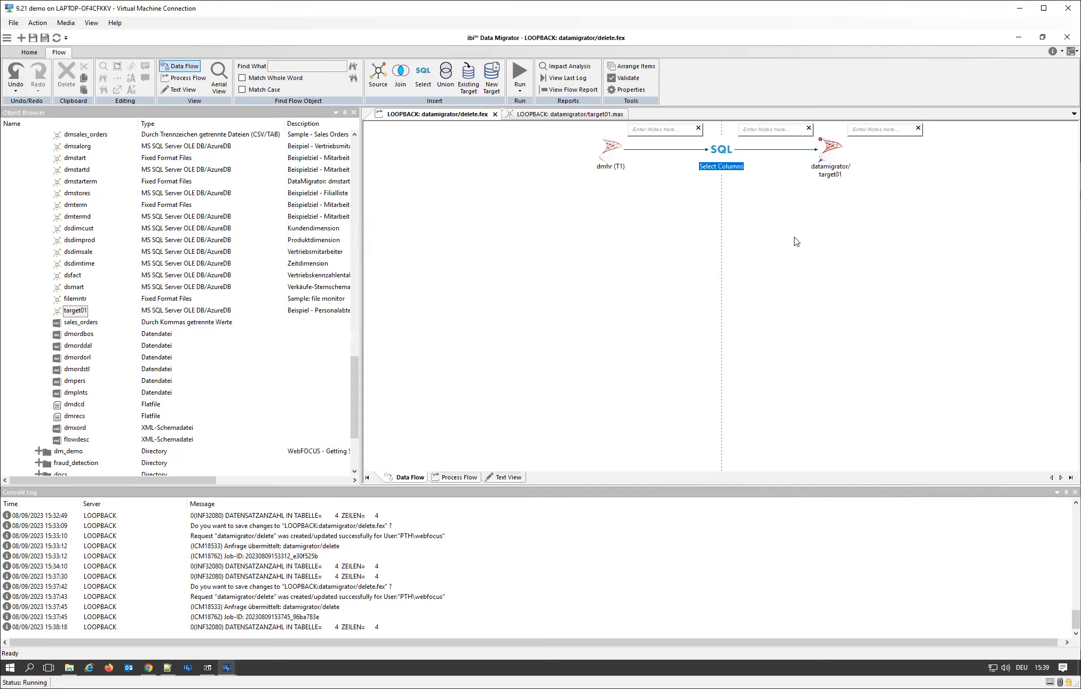
Step: Check the column transformations of the target01 table, and execute the flow directly
double_click(826, 163)
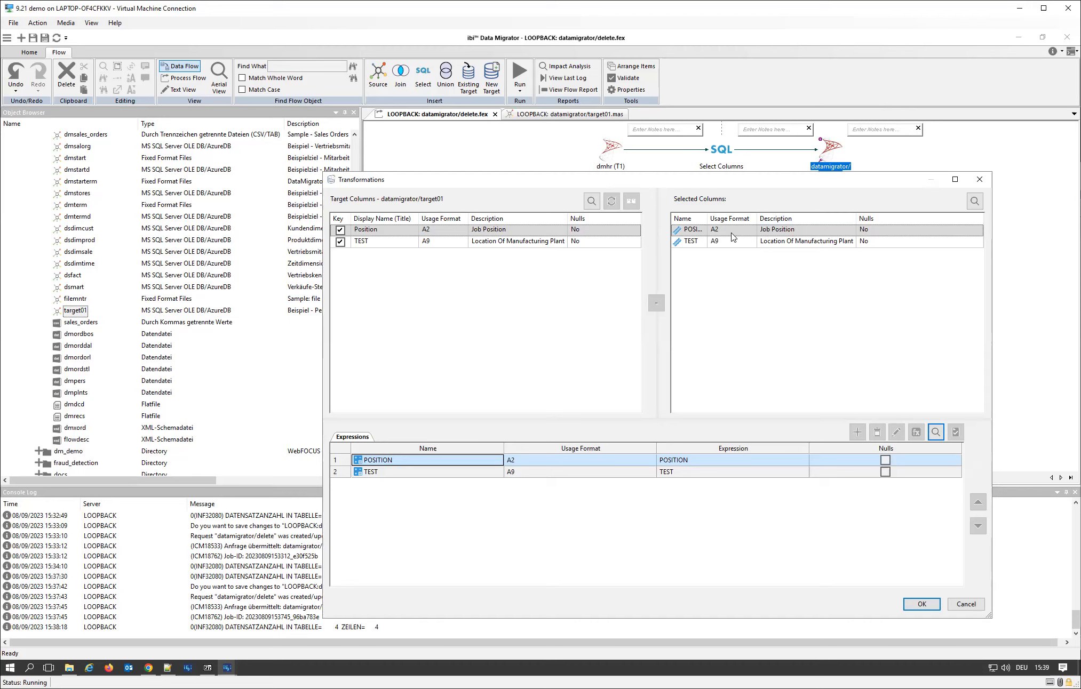
click(922, 604)
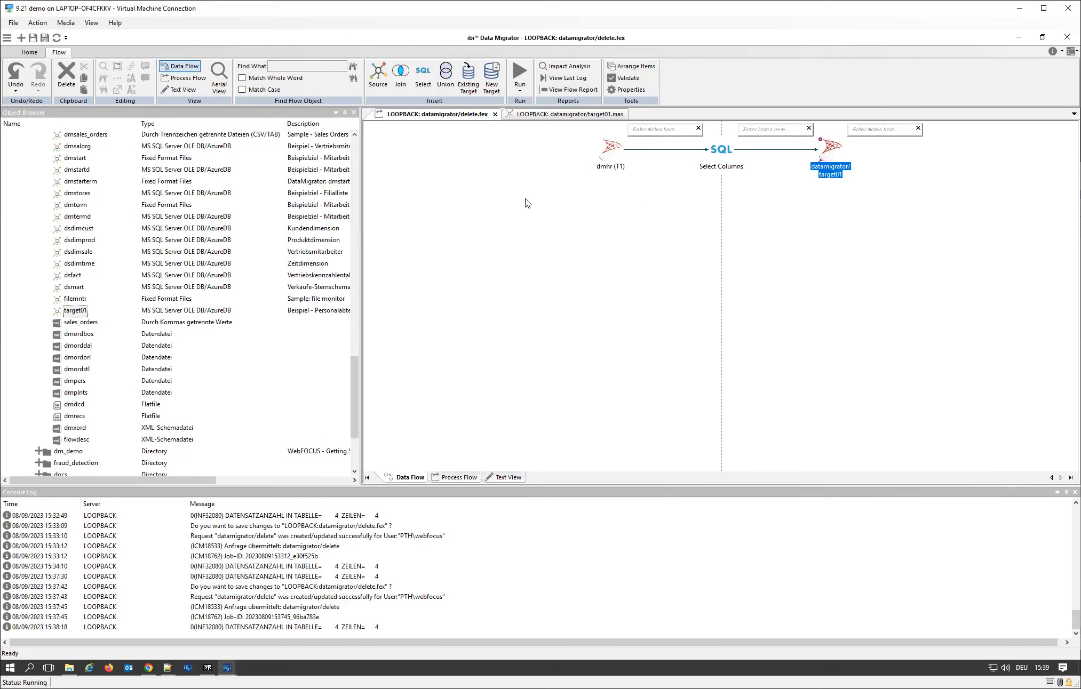
click(519, 86)
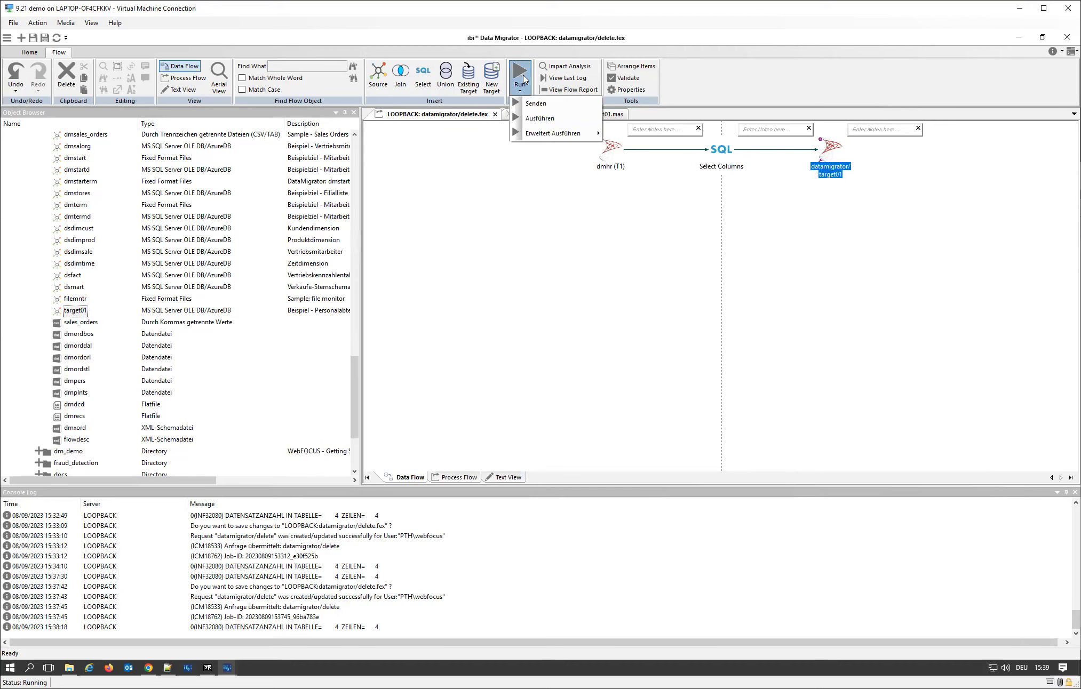
click(546, 122)
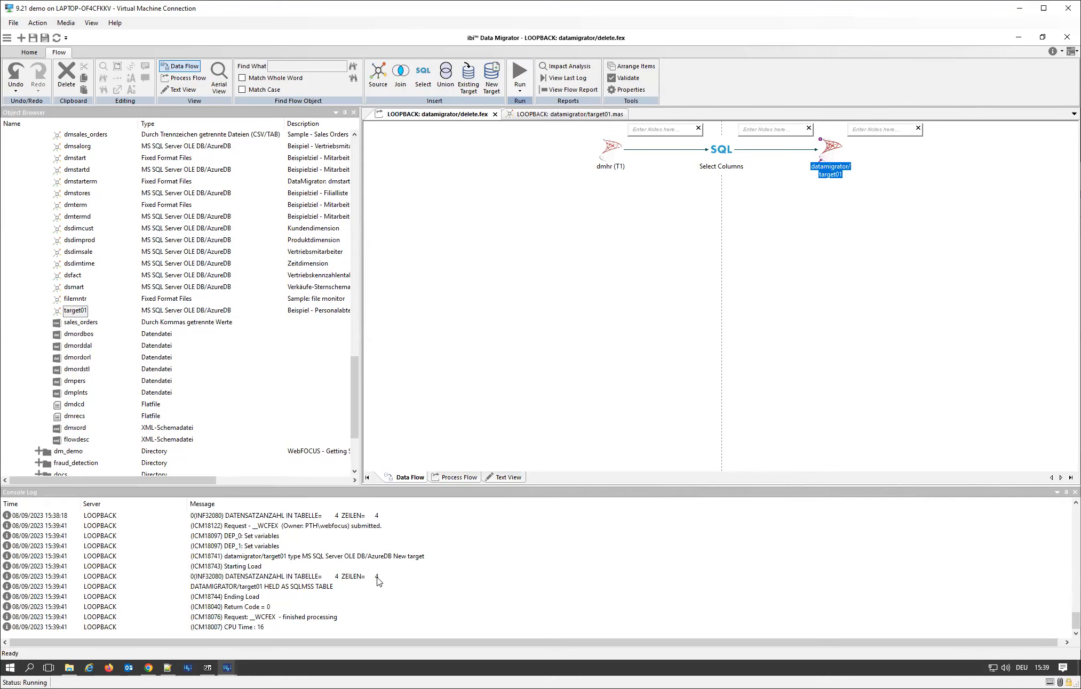
Step: Reopen the sample data of the TARGET01 segment to check the TEST values after the run
click(549, 115)
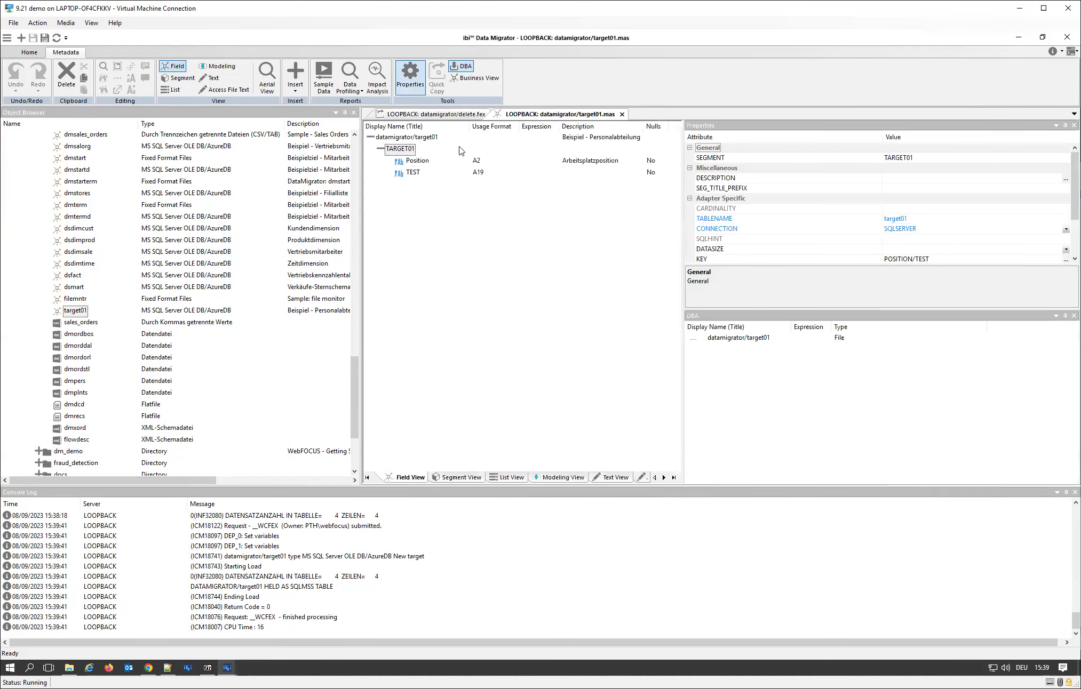
right_click(409, 153)
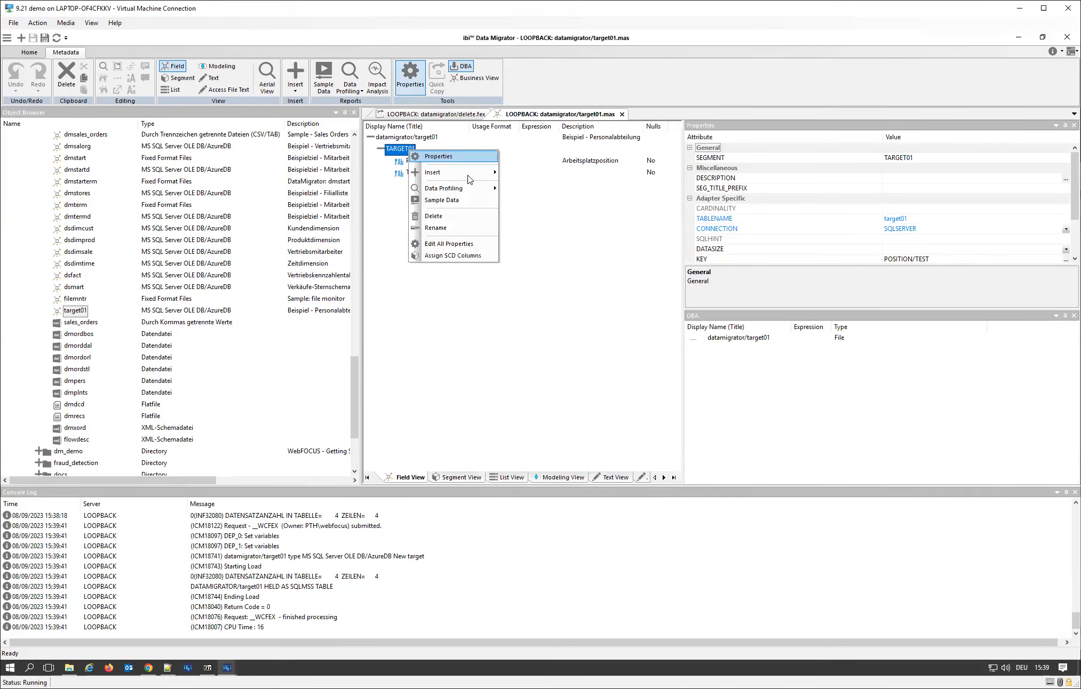
click(462, 201)
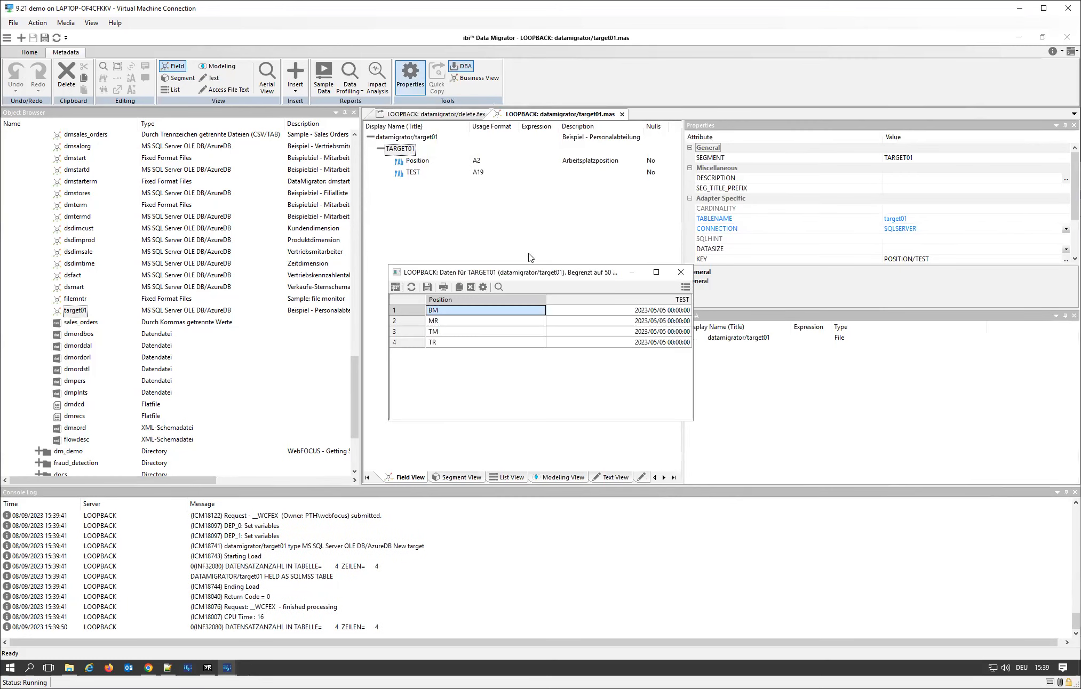